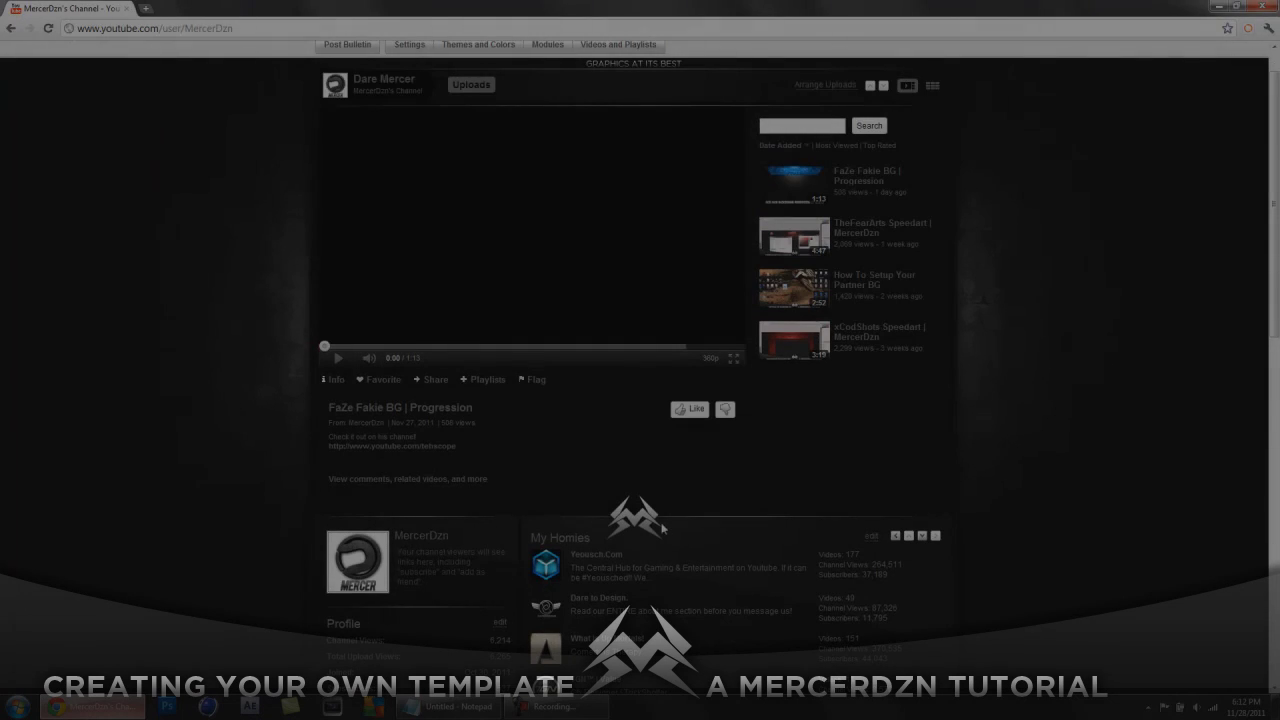
# Step: Look over the MercerDzn YouTube channel page to examine its background and channel section layout
pyautogui.scroll(1, 296, 418)
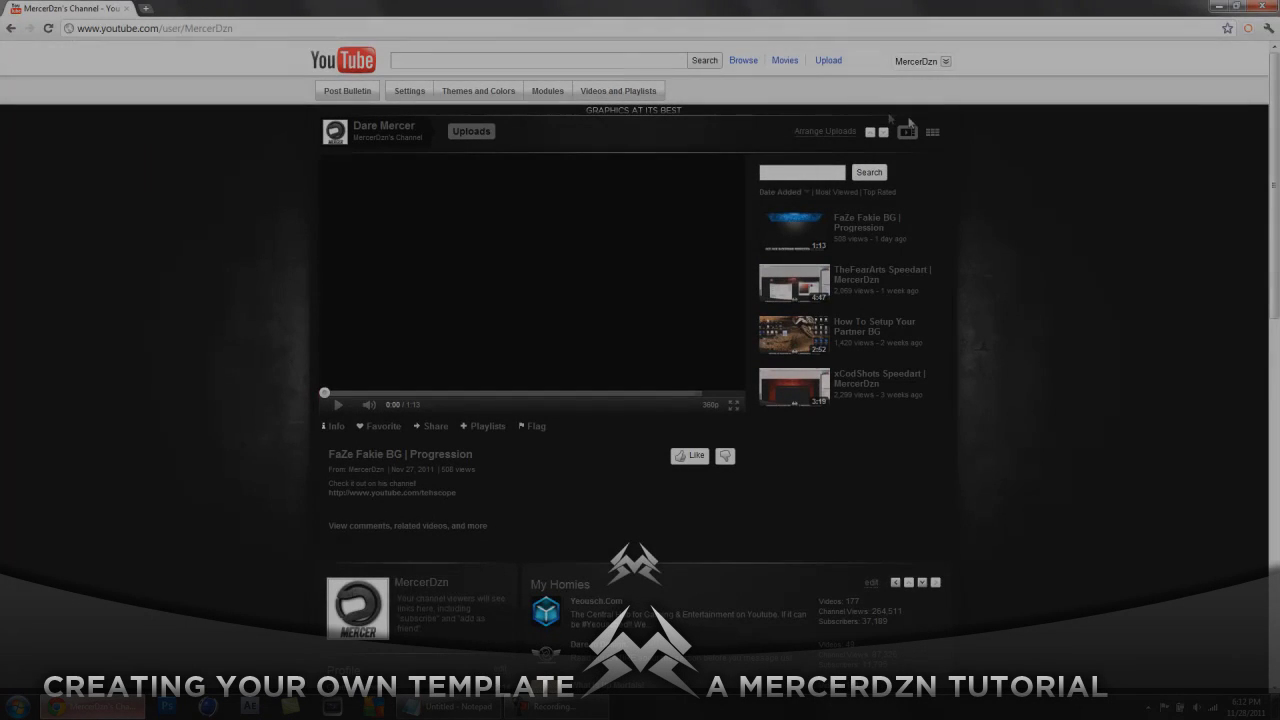
pyautogui.scroll(-5, 214, 310)
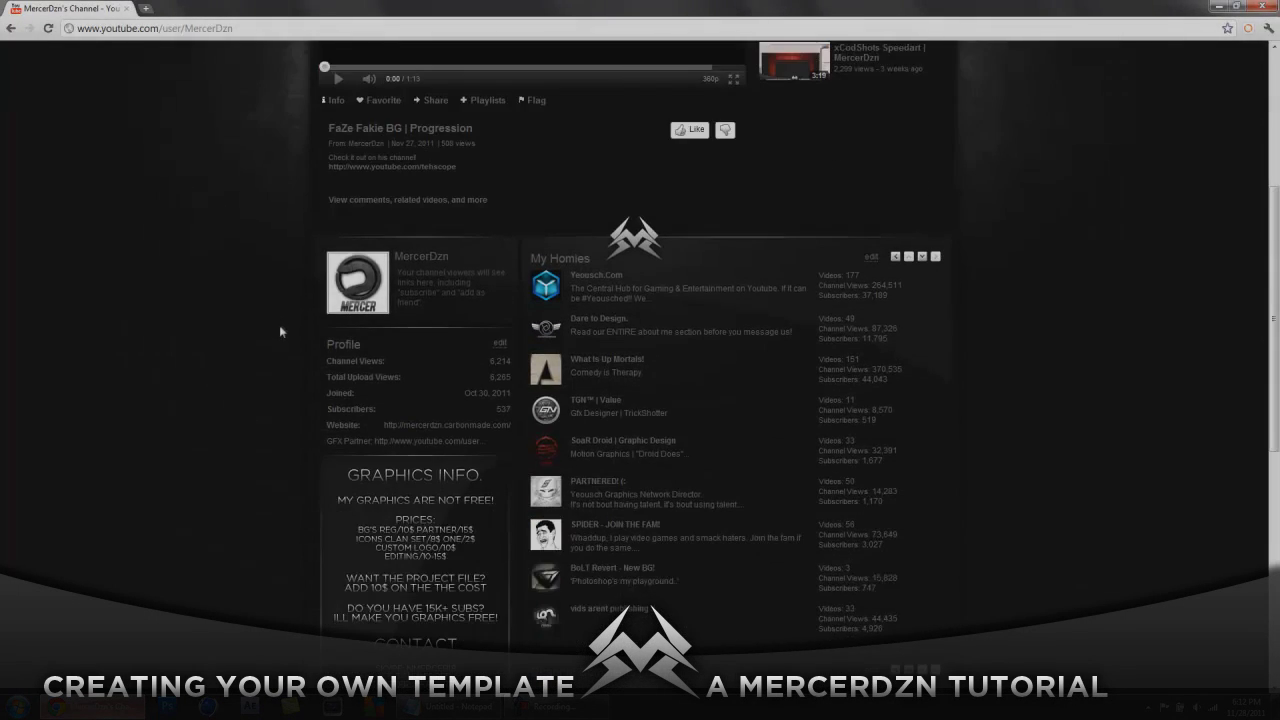
pyautogui.scroll(4, 348, 268)
pyautogui.scroll(2, 348, 270)
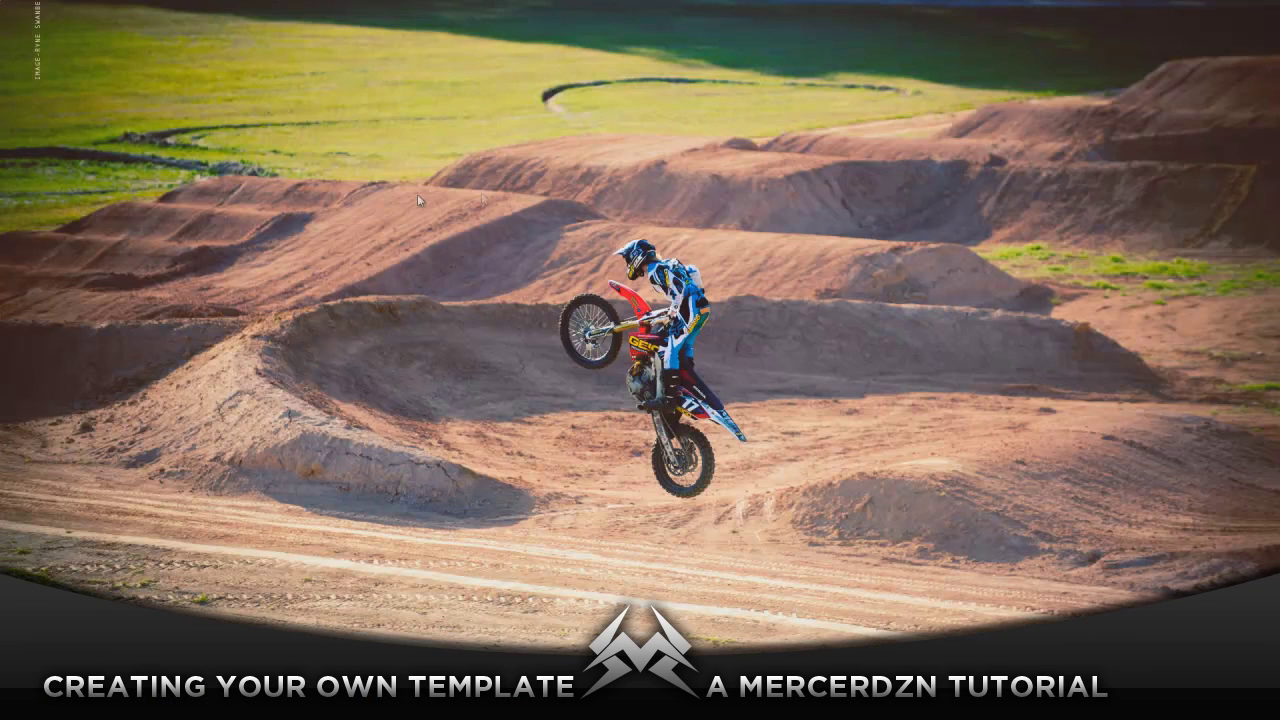
# Step: Switch to the desktop and open the Reg Background.psd template in Photoshop
pyautogui.moveTo(831, 498); pyautogui.dragTo(510, 195)
pyautogui.doubleClick(776, 290)
pyautogui.click(789, 30)
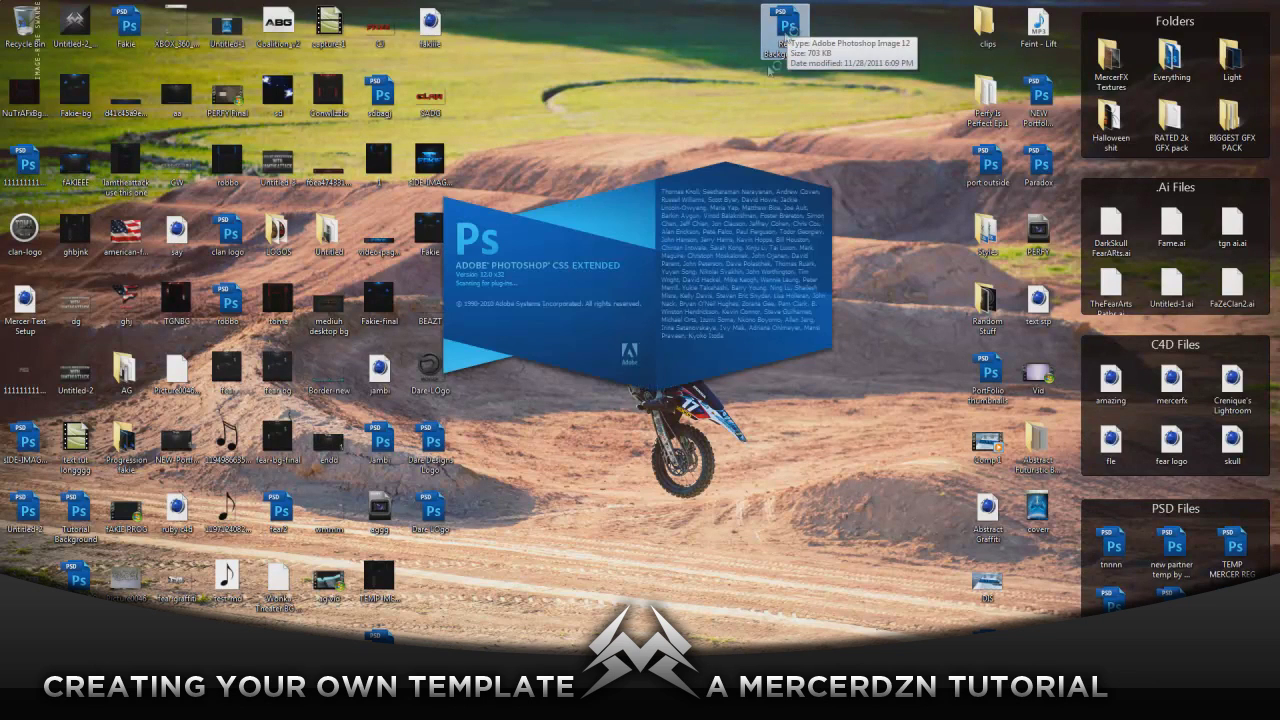
pyautogui.click(770, 409)
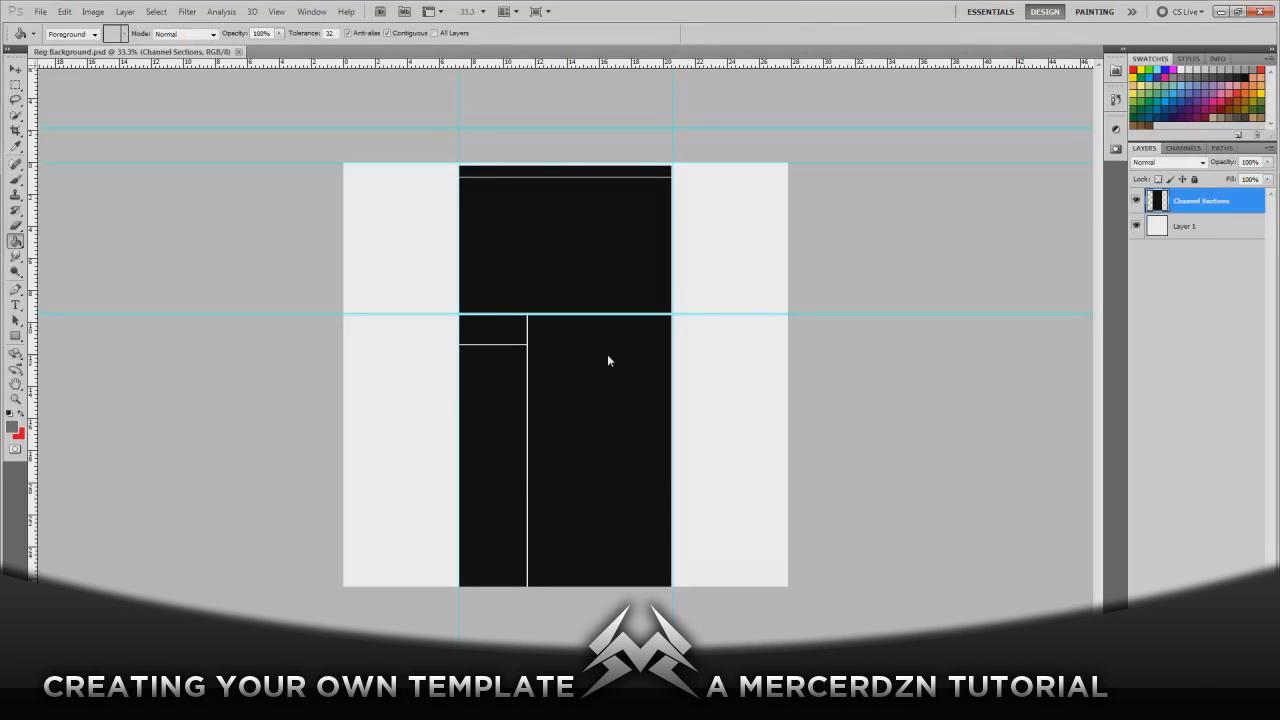
# Step: Set the foreground color to the near-black grey #0c0c0c
pyautogui.click(486, 12)
pyautogui.click(490, 61)
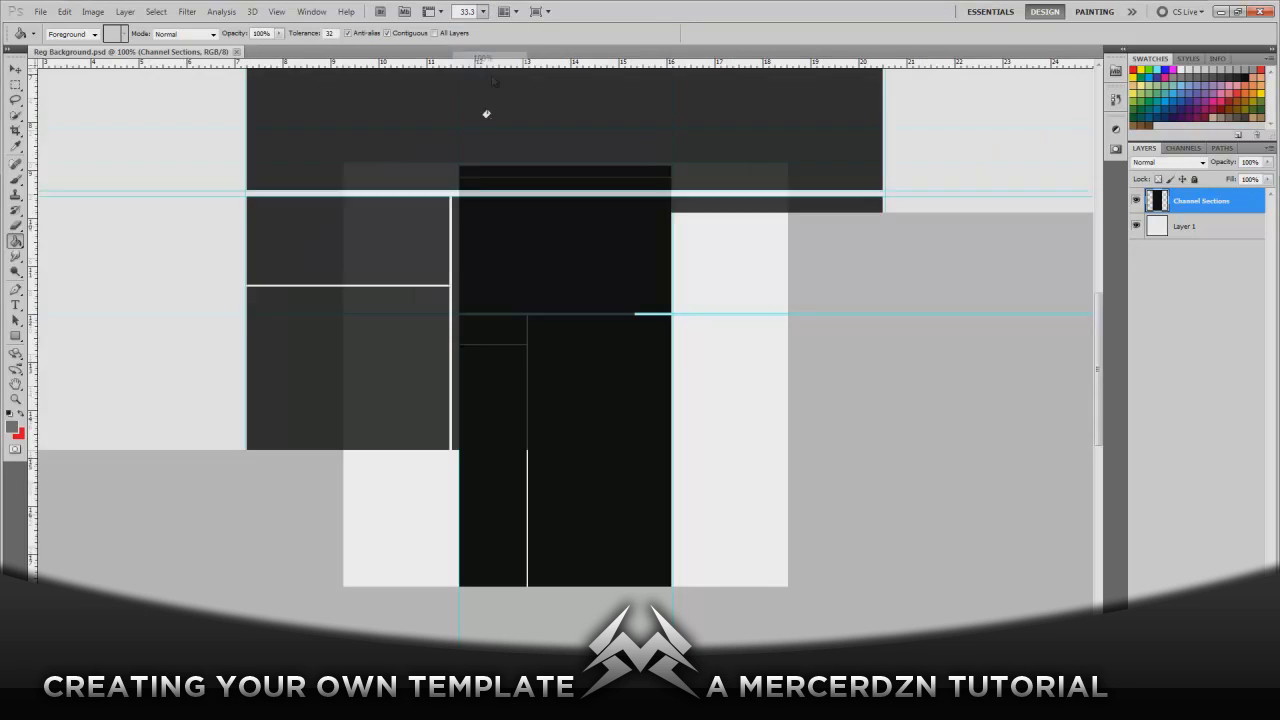
pyautogui.scroll(6, 494, 220)
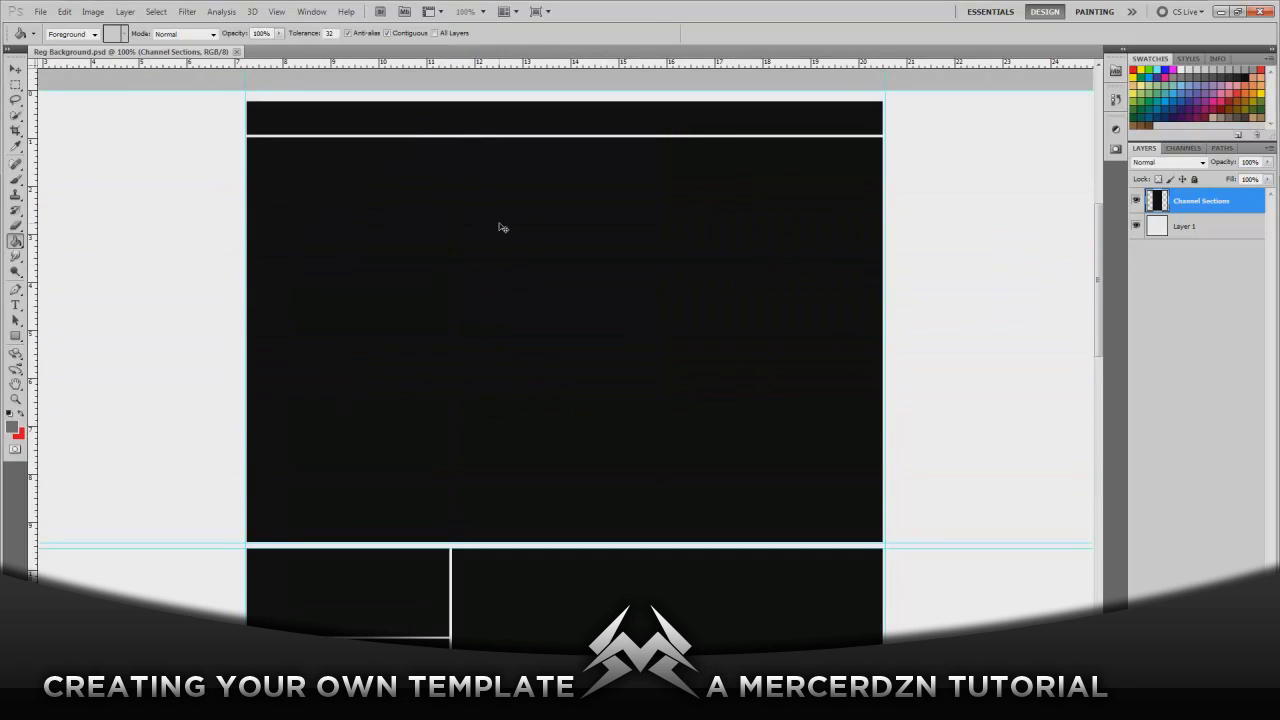
pyautogui.scroll(3, 581, 192)
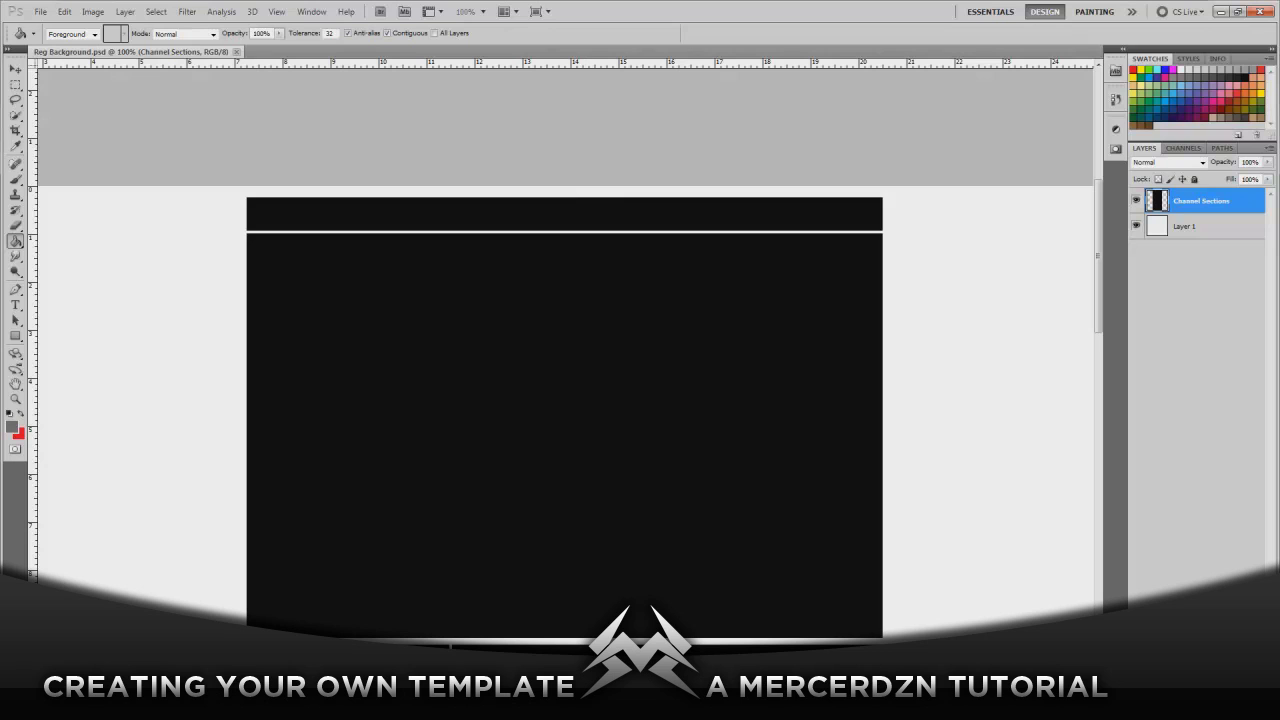
pyautogui.scroll(1, 592, 317)
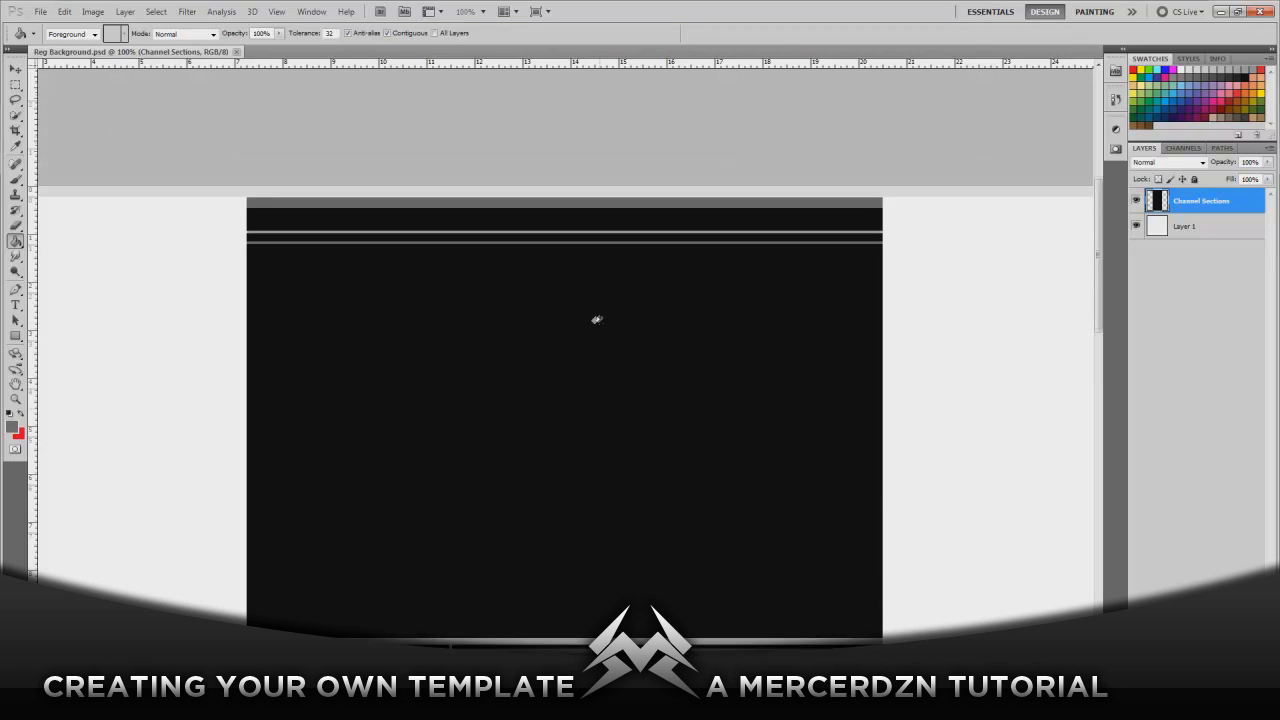
pyautogui.click(19, 432)
pyautogui.moveTo(935, 395)
pyautogui.mouseDown()
pyautogui.moveTo(880, 405)
pyautogui.moveTo(864, 433)
pyautogui.mouseUp()
pyautogui.moveTo(656, 323); pyautogui.dragTo(656, 320)
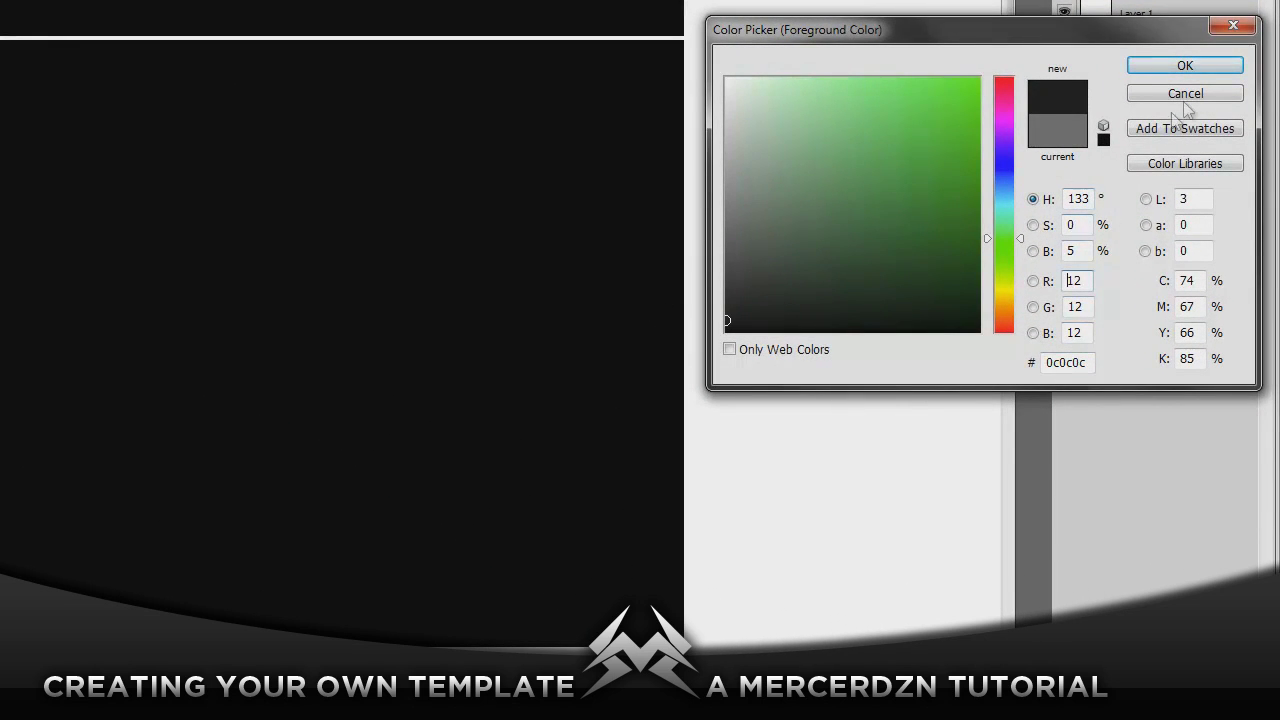
pyautogui.click(1206, 64)
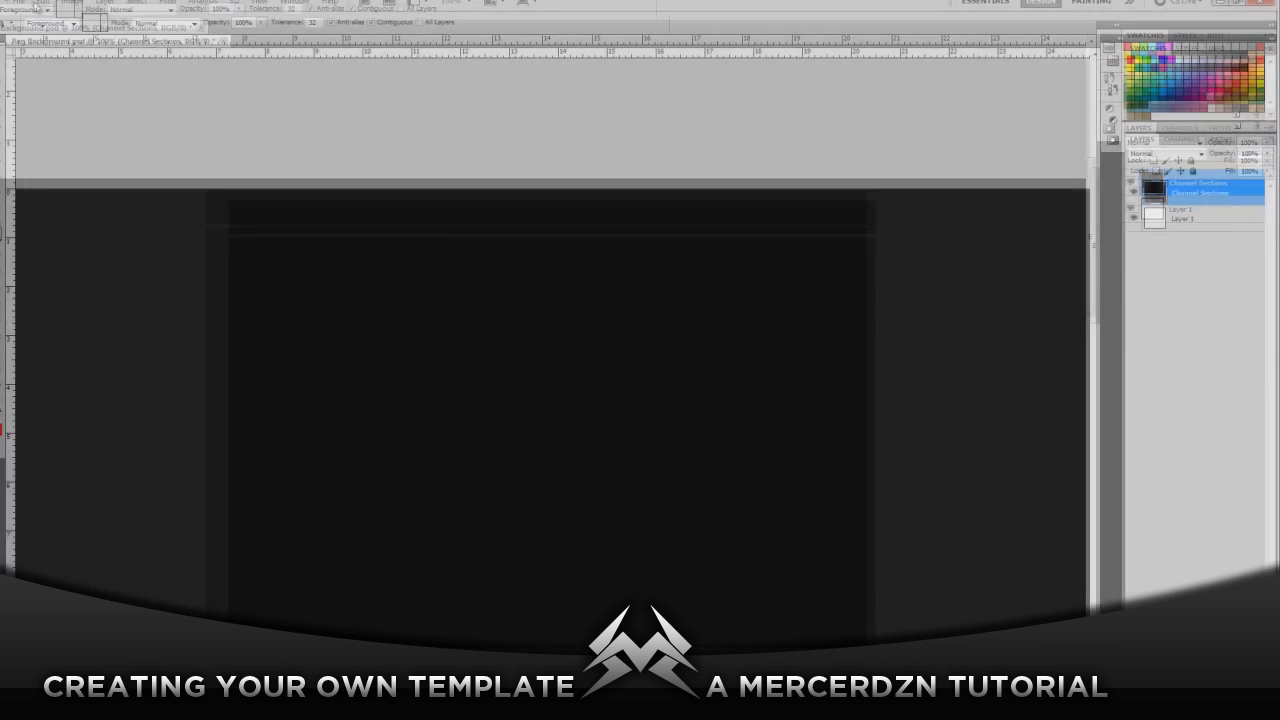
# Step: Undo the fill on Channel Sections and fill the background on Layer 1 with the foreground color
pyautogui.click(64, 11)
pyautogui.click(72, 27)
pyautogui.hotkey('alt', '[')
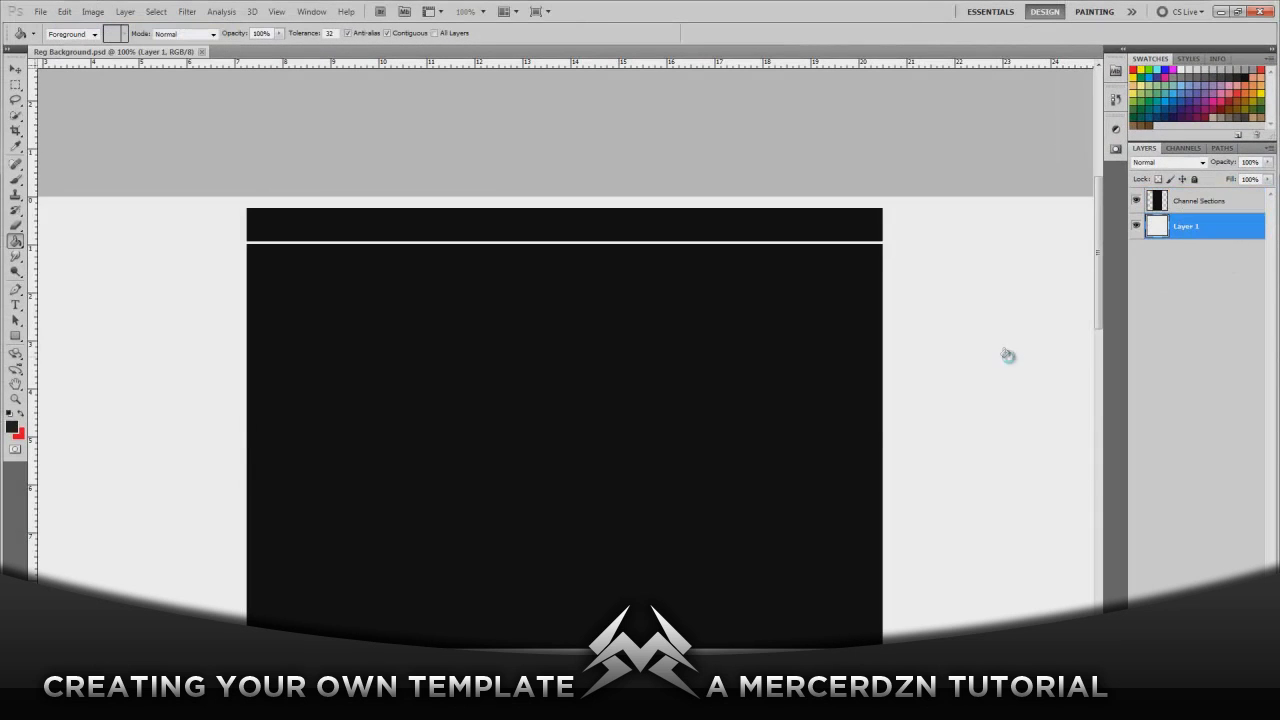
pyautogui.click(1070, 347)
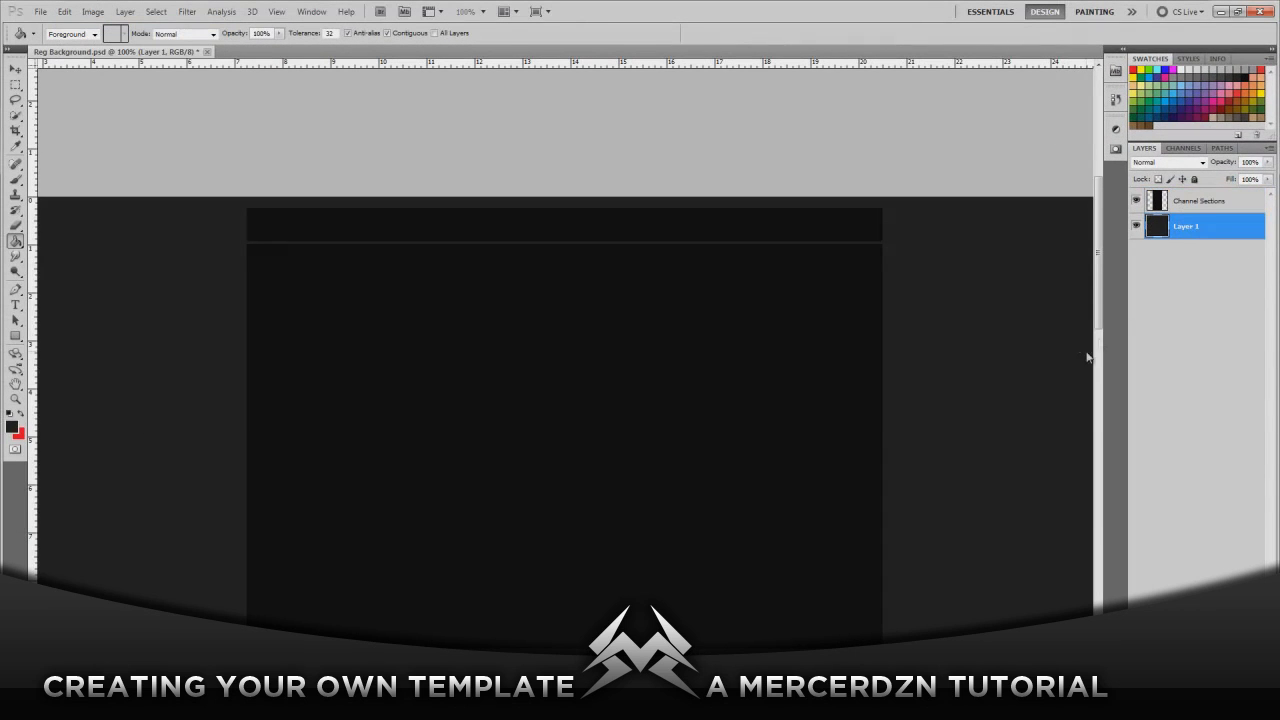
# Step: Fill each box on the Channel Sections layer with the same dark foreground color
pyautogui.click(1238, 202)
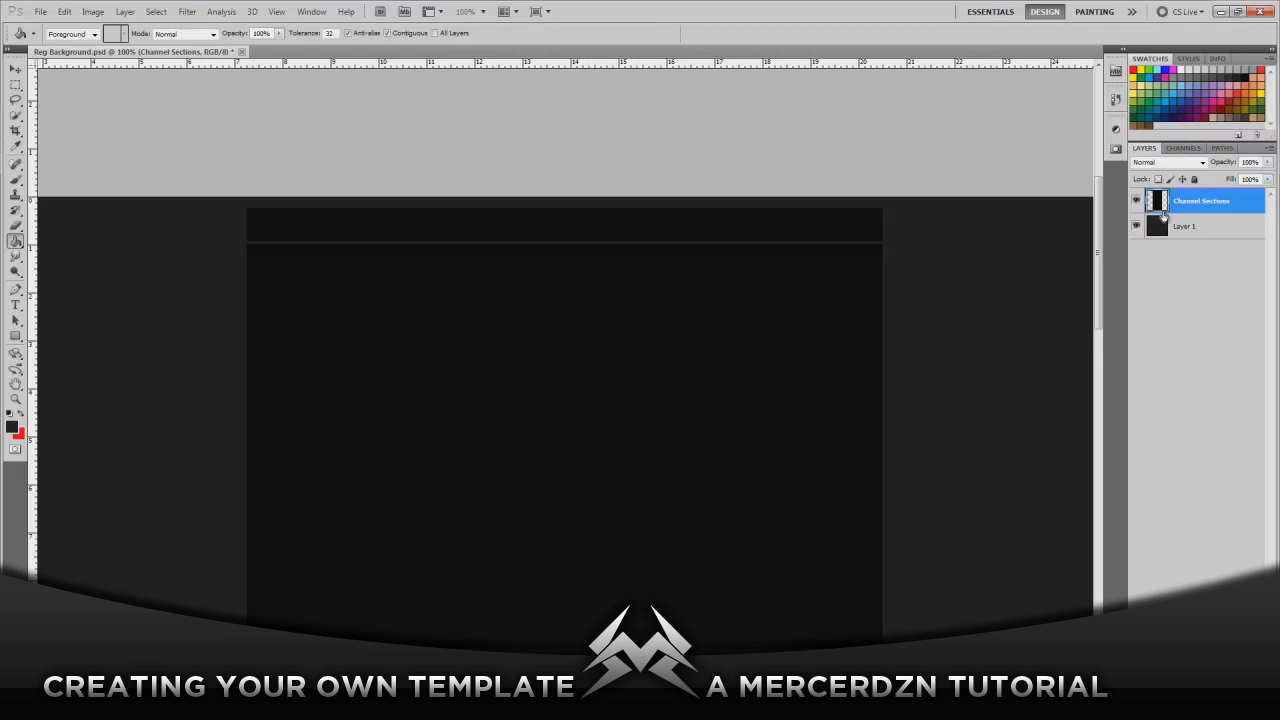
pyautogui.click(437, 360)
pyautogui.click(465, 228)
pyautogui.scroll(-3, 486, 306)
pyautogui.click(456, 516)
pyautogui.click(423, 546)
pyautogui.click(420, 612)
pyautogui.hotkey('ctrl', 'd')
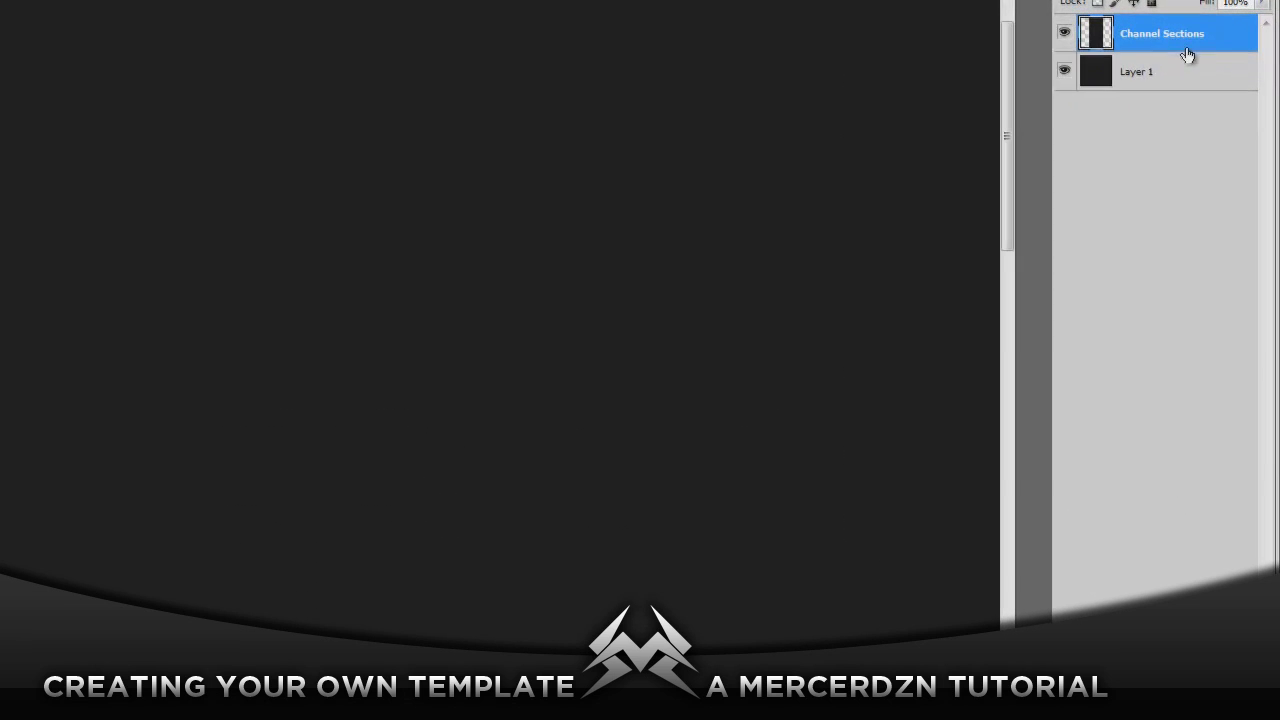
# Step: Add a 1 px outside stroke in grey #505050 to the Channel Sections layer
pyautogui.doubleClick(1180, 54)
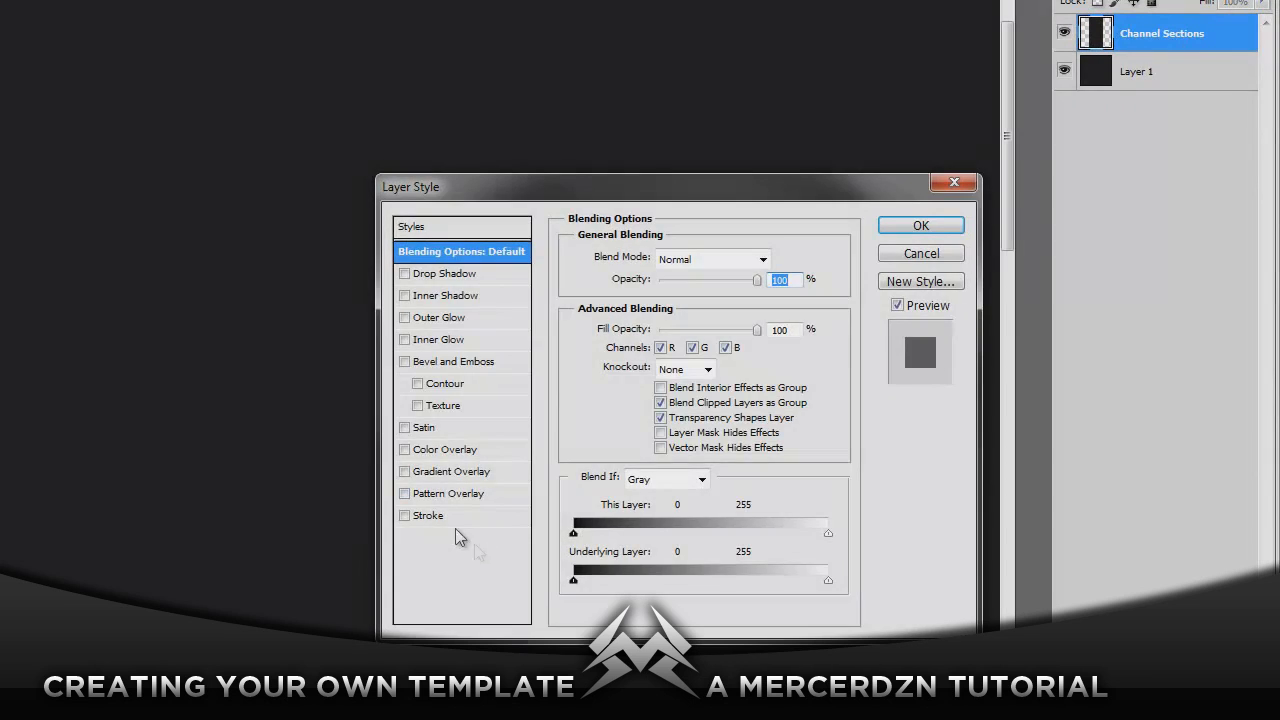
pyautogui.click(450, 521)
pyautogui.click(616, 385)
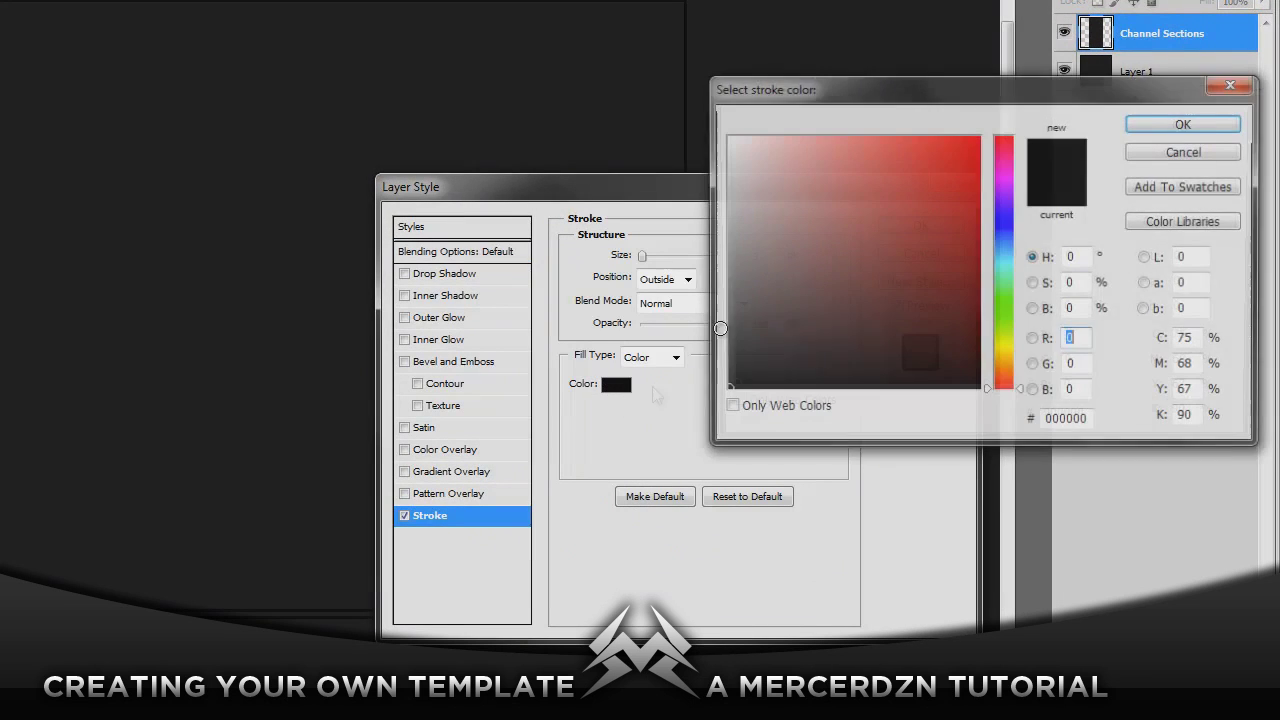
pyautogui.click(1160, 153)
pyautogui.write('1')
pyautogui.click(617, 387)
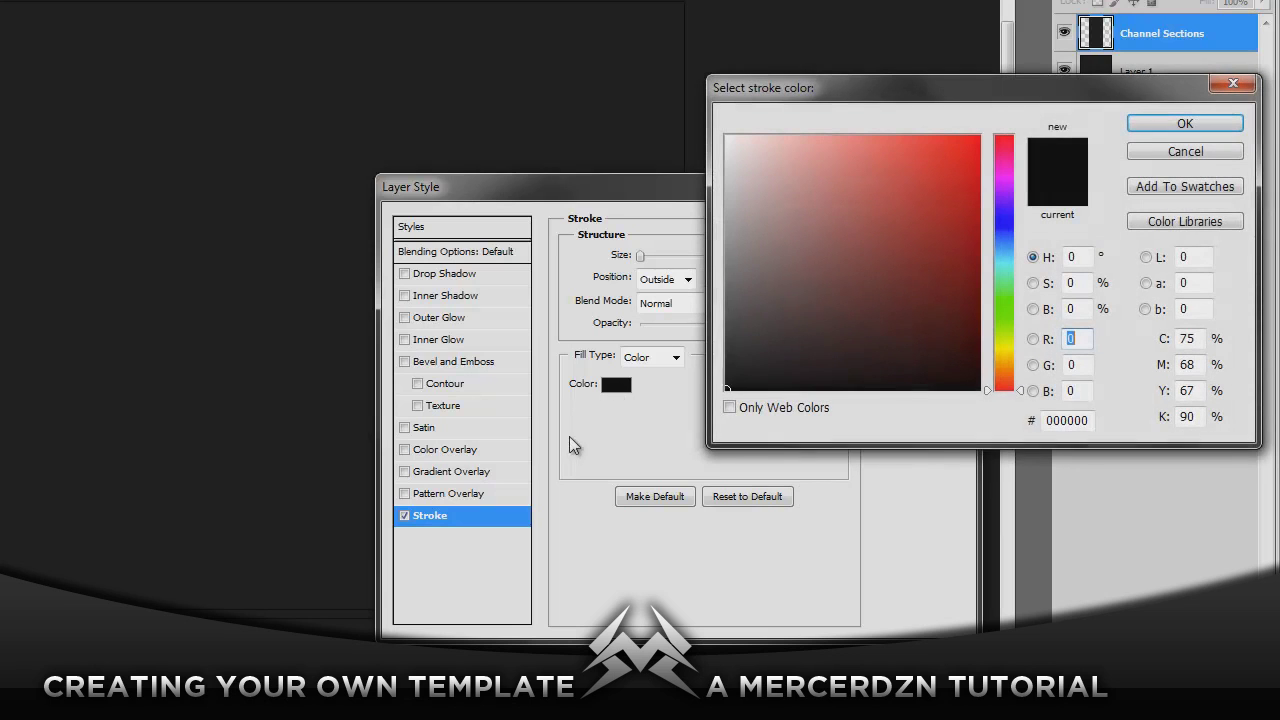
pyautogui.moveTo(727, 300); pyautogui.dragTo(694, 326)
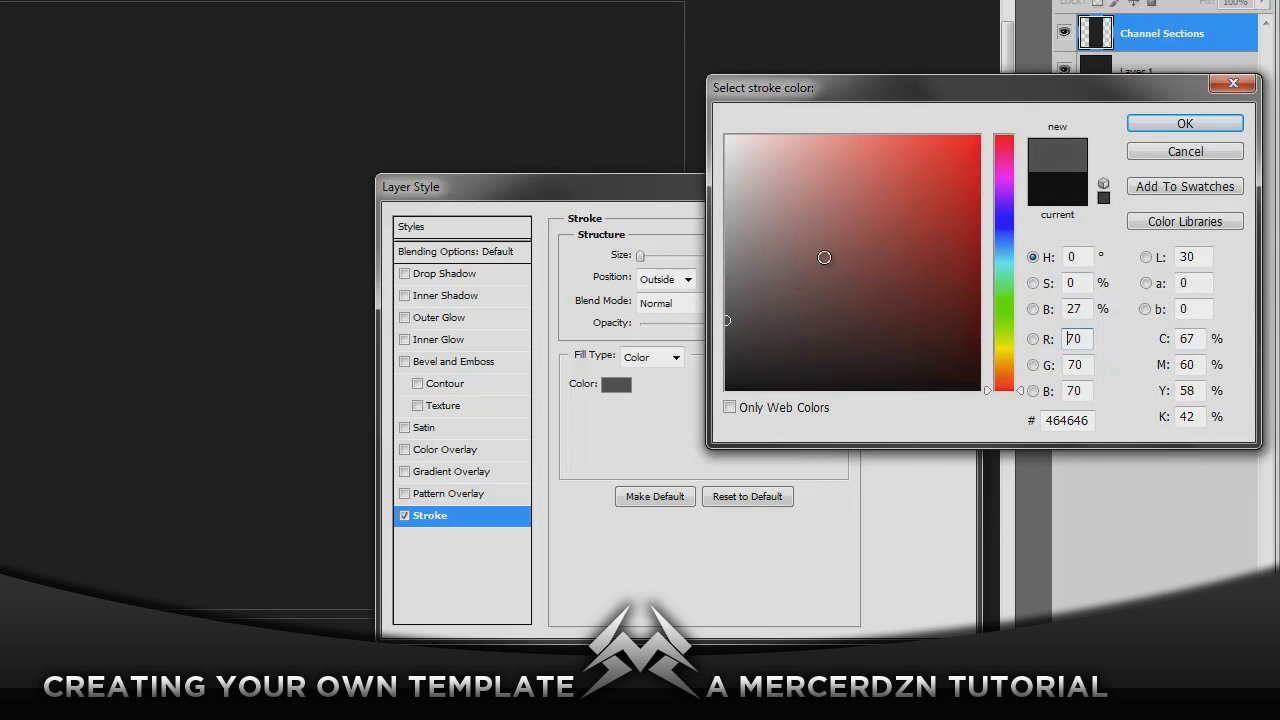
pyautogui.moveTo(760, 278); pyautogui.dragTo(701, 313)
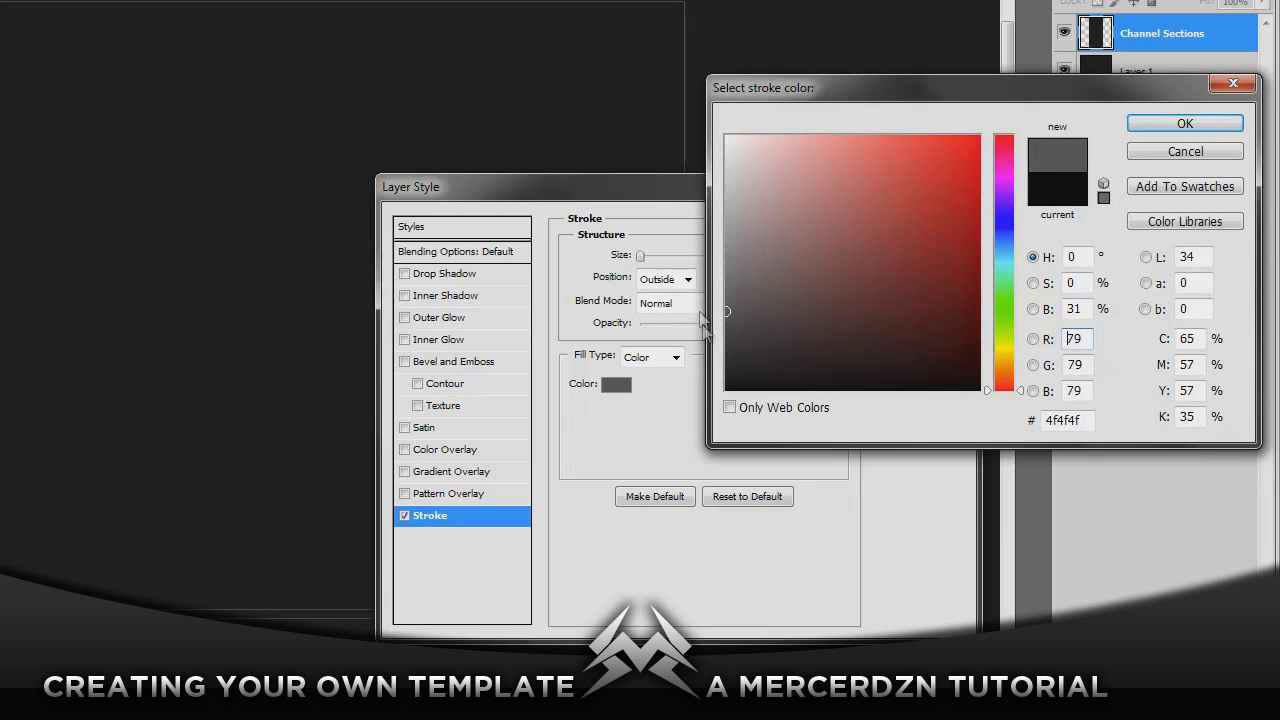
pyautogui.moveTo(795, 282); pyautogui.dragTo(699, 310)
pyautogui.click(1200, 126)
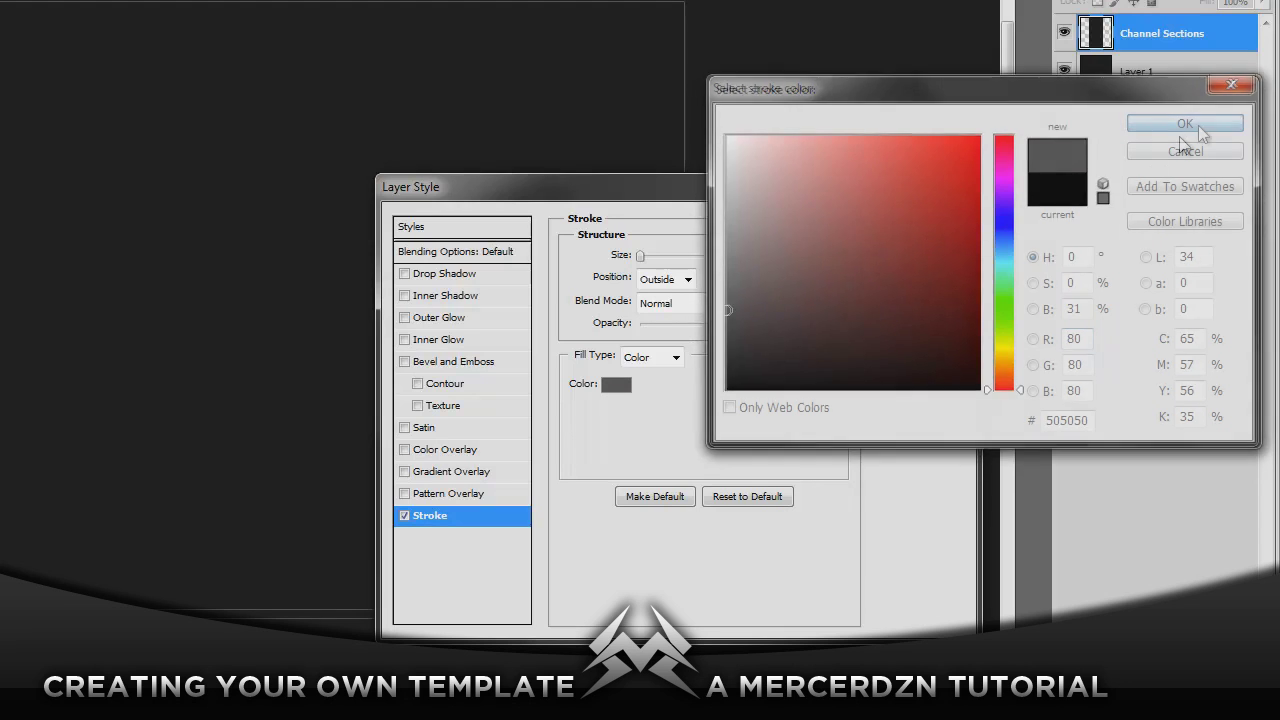
# Step: Add a drop shadow to the Channel Sections layer with distance 0 px, spread 6% and an increased size
pyautogui.click(465, 279)
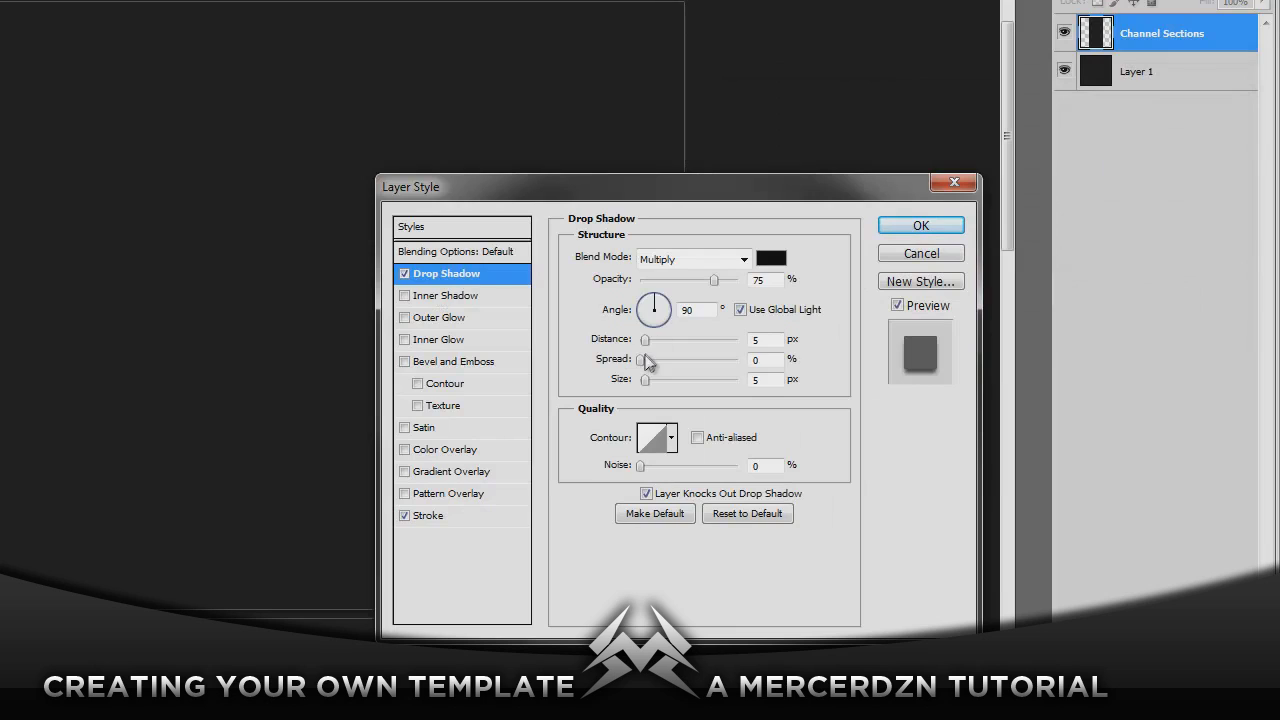
pyautogui.moveTo(645, 339); pyautogui.dragTo(639, 340)
pyautogui.moveTo(641, 360); pyautogui.dragTo(646, 363)
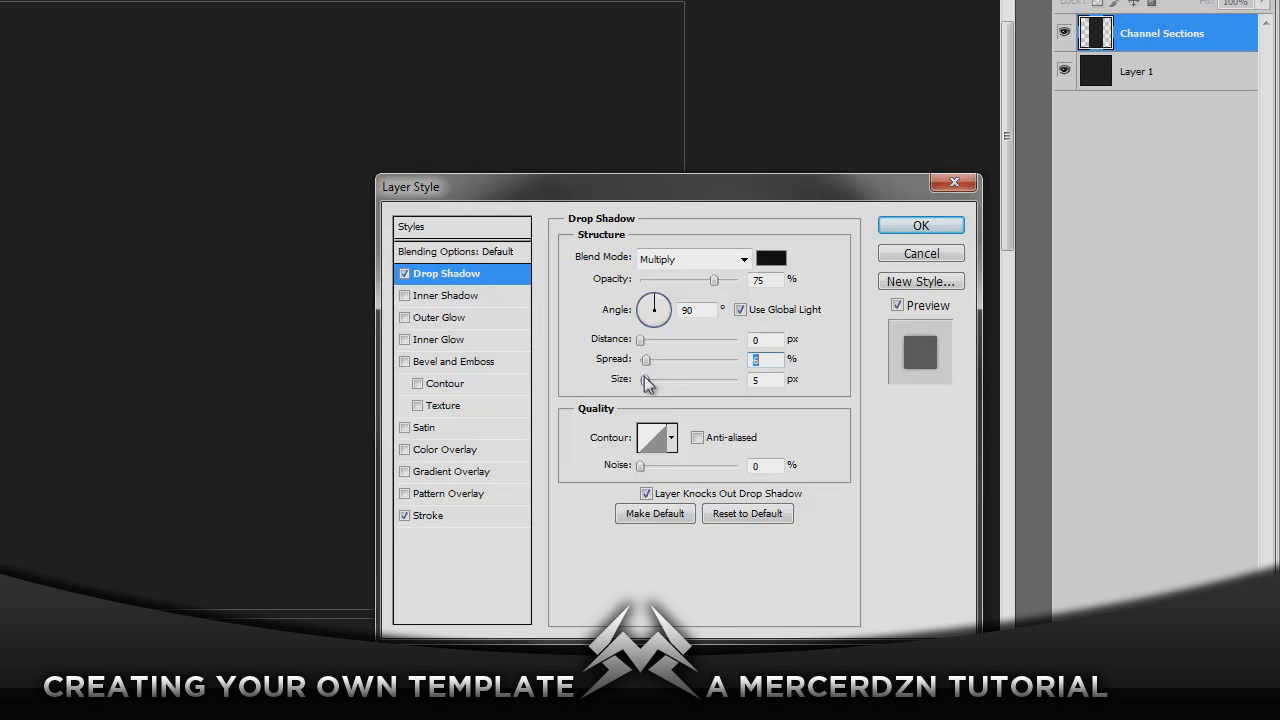
pyautogui.click(645, 380)
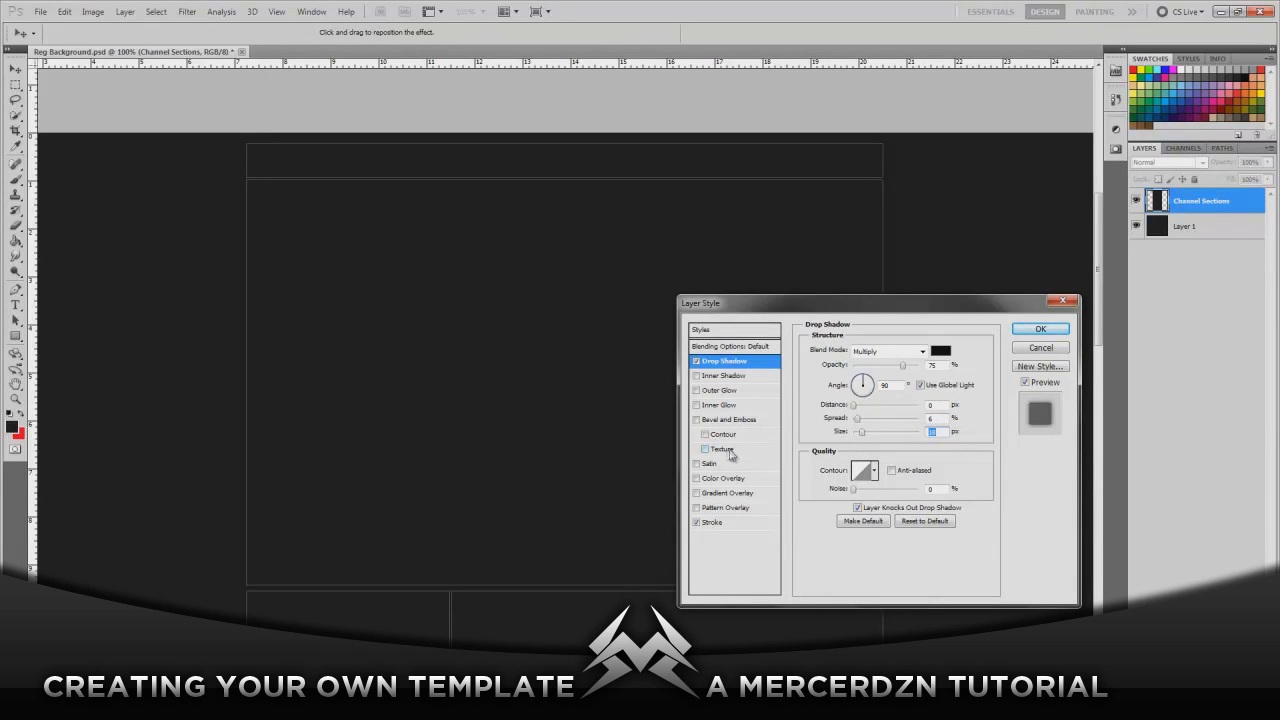
# Step: Add an inner shadow to the Channel Sections layer with distance 0 px, choke 0% and size 9 px
pyautogui.click(730, 377)
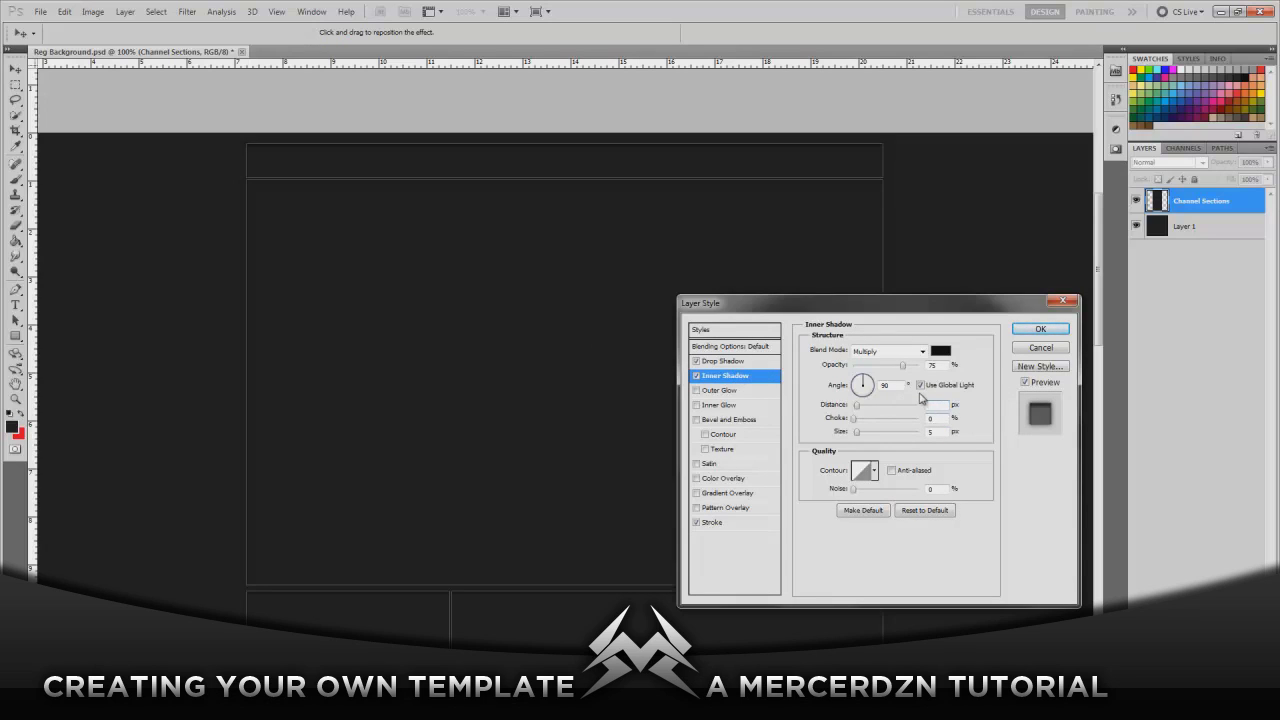
pyautogui.click(853, 424)
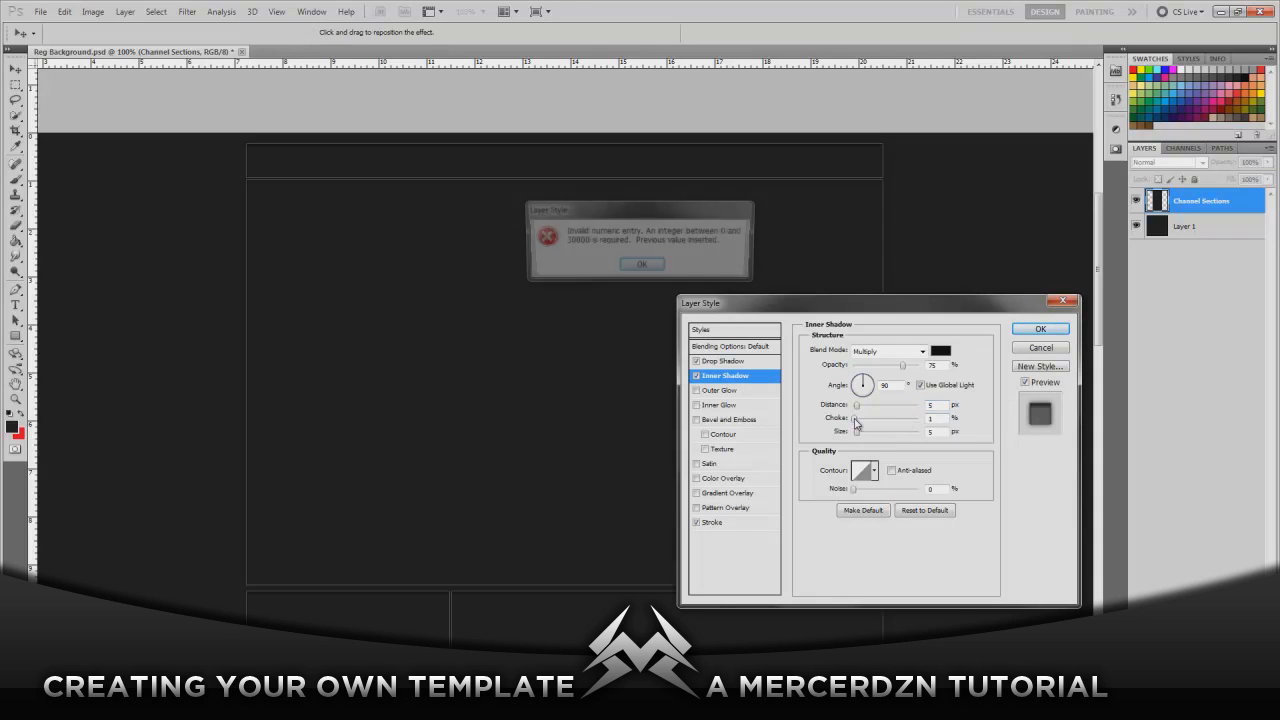
pyautogui.click(658, 268)
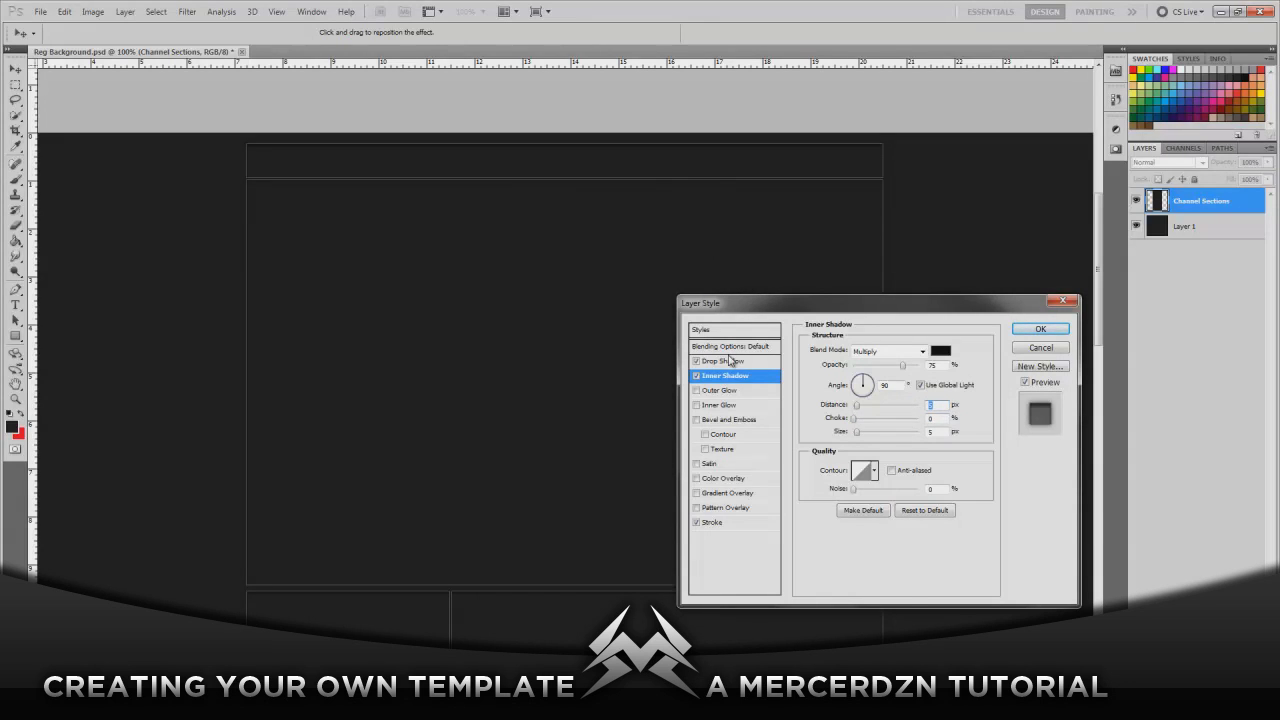
pyautogui.press('Tab')
pyautogui.press('Tab')
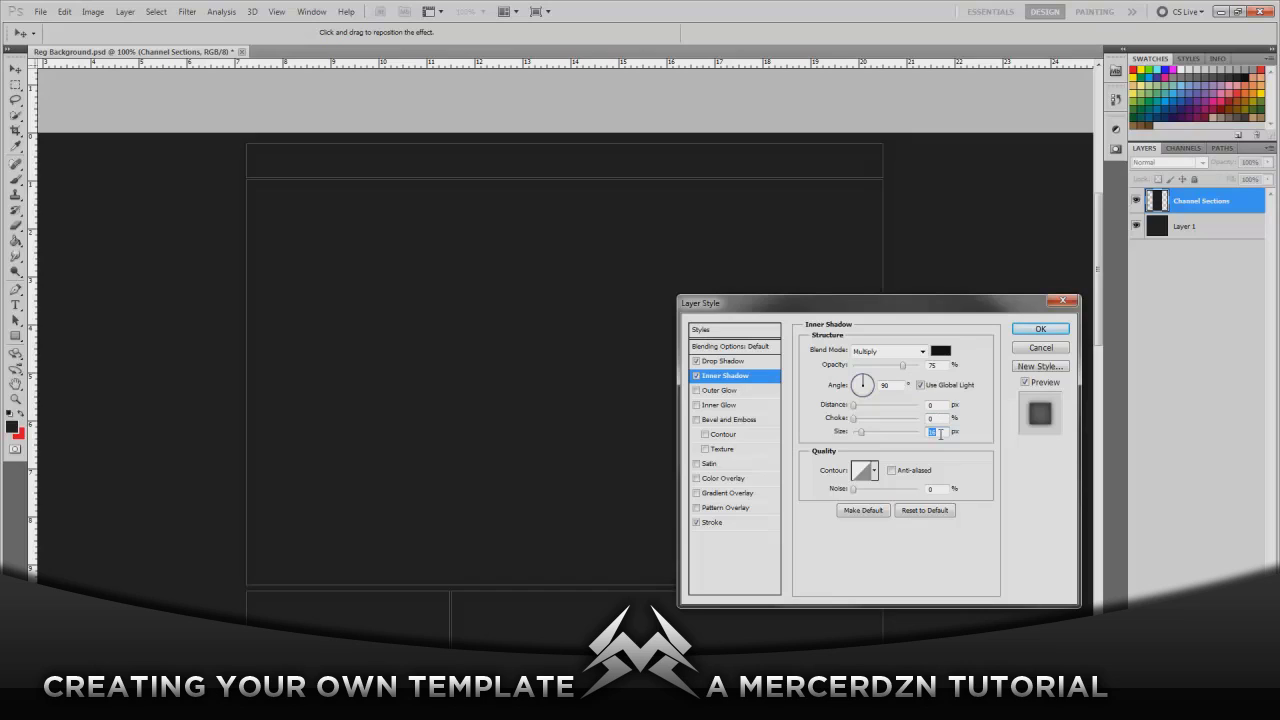
pyautogui.write('9')
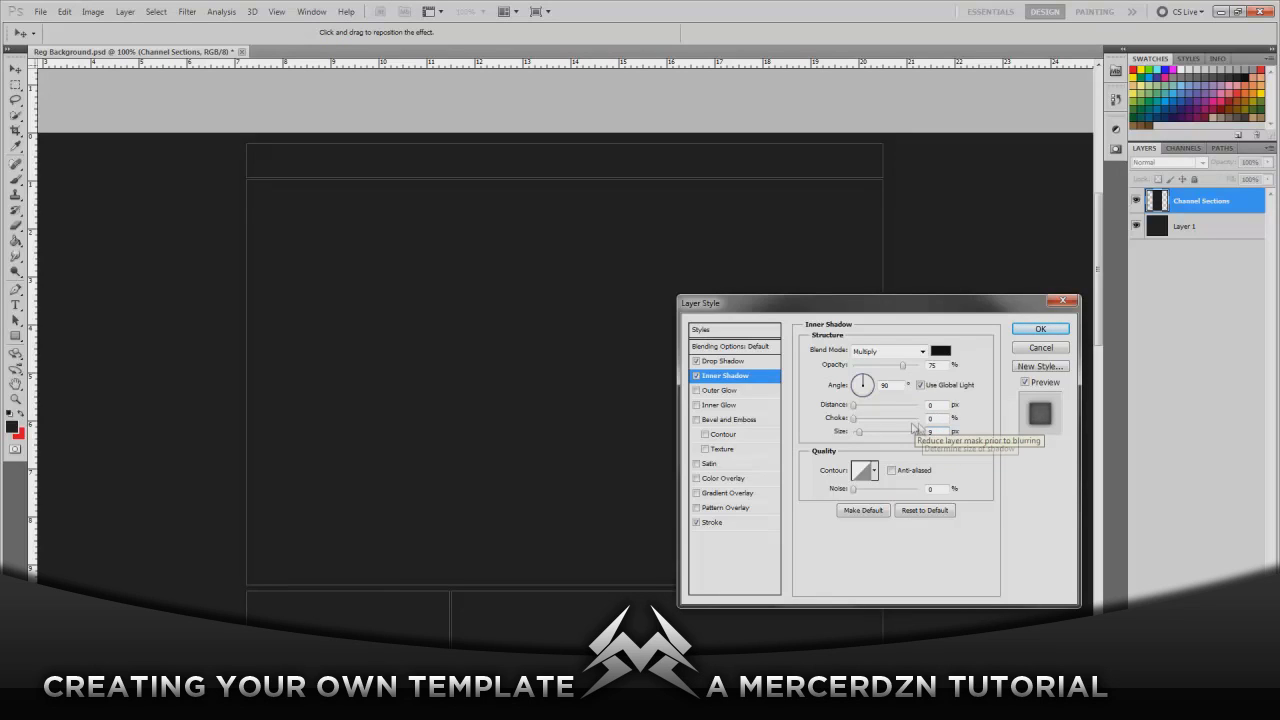
# Step: Change the Channel Sections stroke color to the darker grey #343434 and apply the layer style
pyautogui.click(719, 524)
pyautogui.click(838, 435)
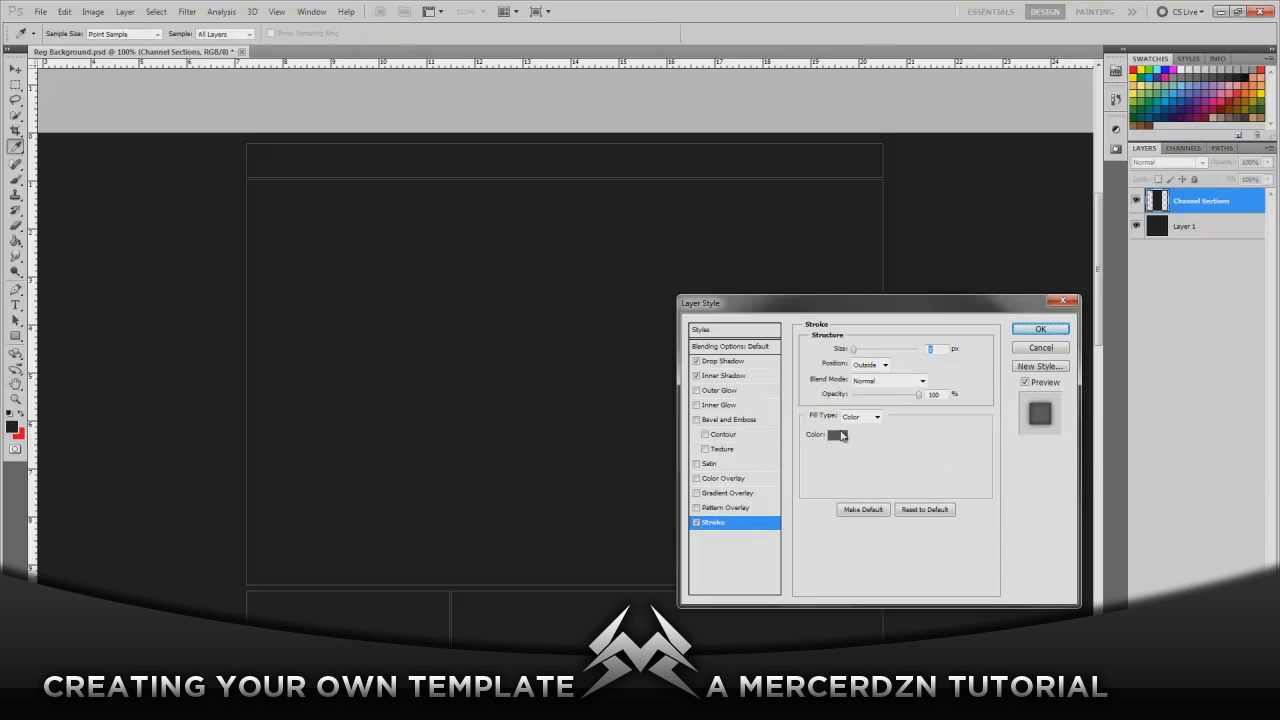
pyautogui.moveTo(889, 401); pyautogui.dragTo(892, 406)
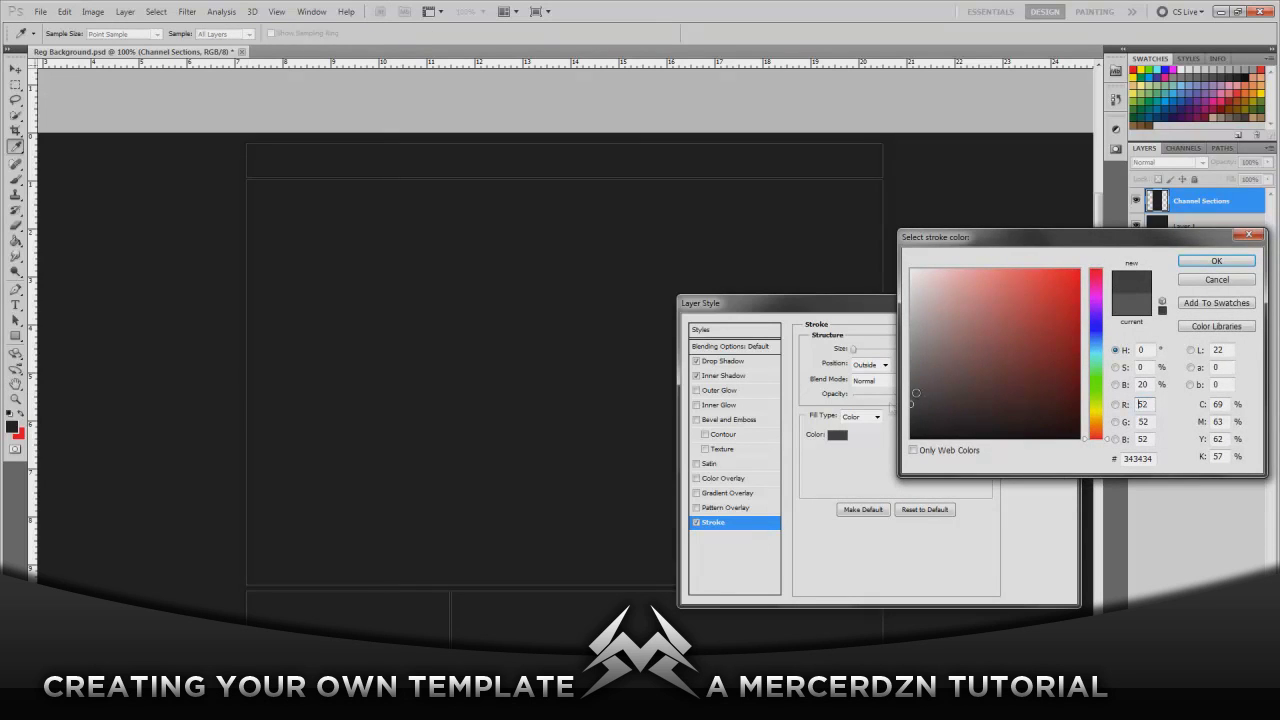
pyautogui.click(1212, 263)
pyautogui.click(1046, 329)
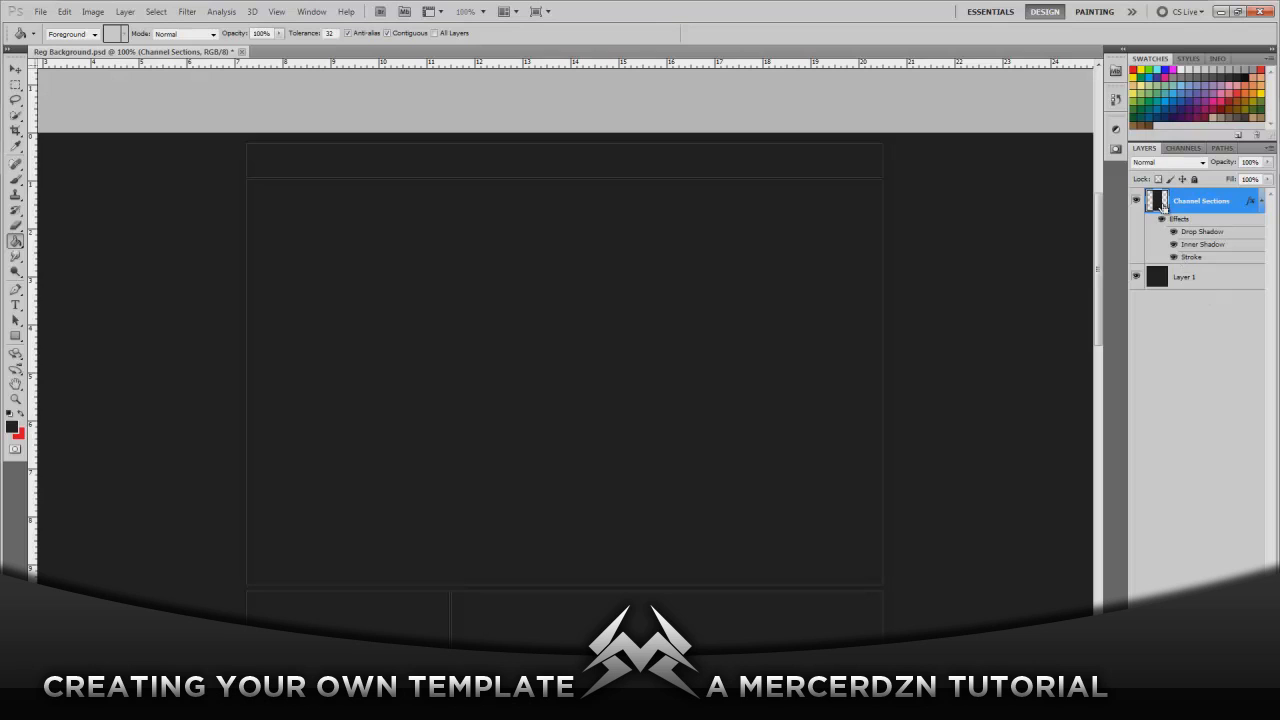
# Step: Load the Channel Sections outline as a selection and add a new layer above it as a clipping mask
pyautogui.keyDown('ctrl'); pyautogui.click(1158, 201); pyautogui.keyUp('ctrl')
pyautogui.hotkey('ctrl', 'shift', 'alt', 'n')
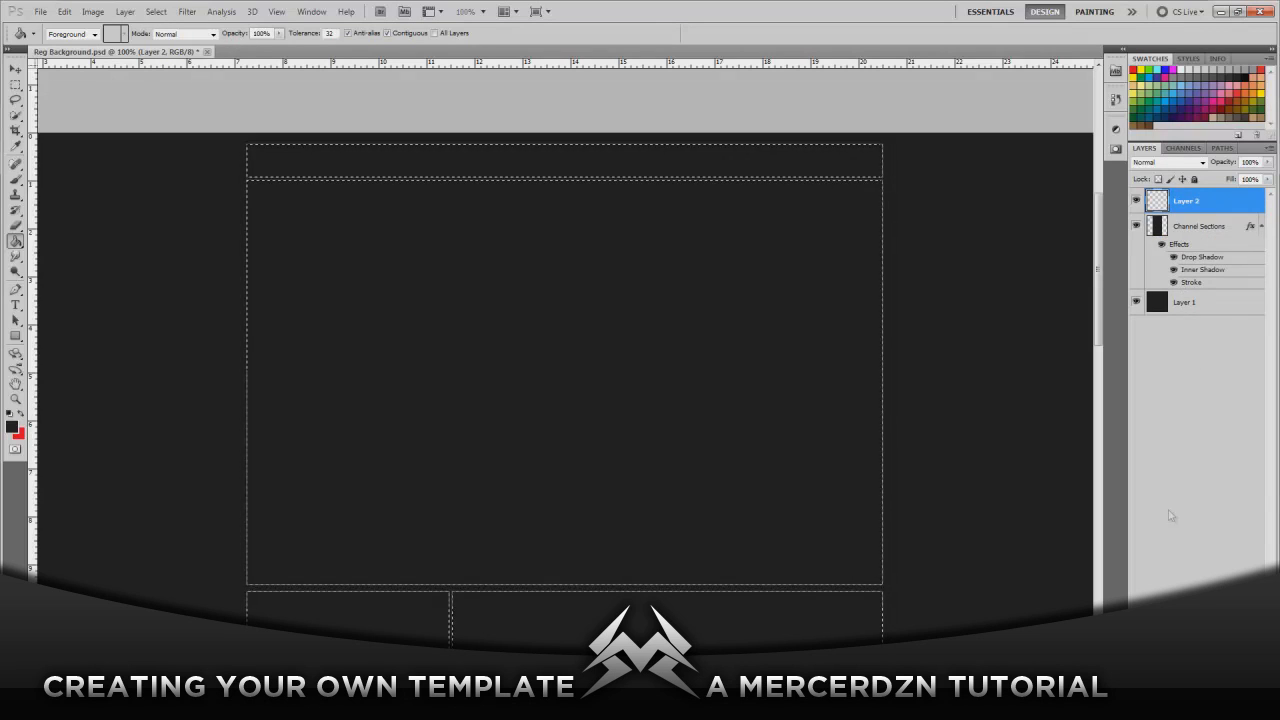
pyautogui.rightClick(1217, 201)
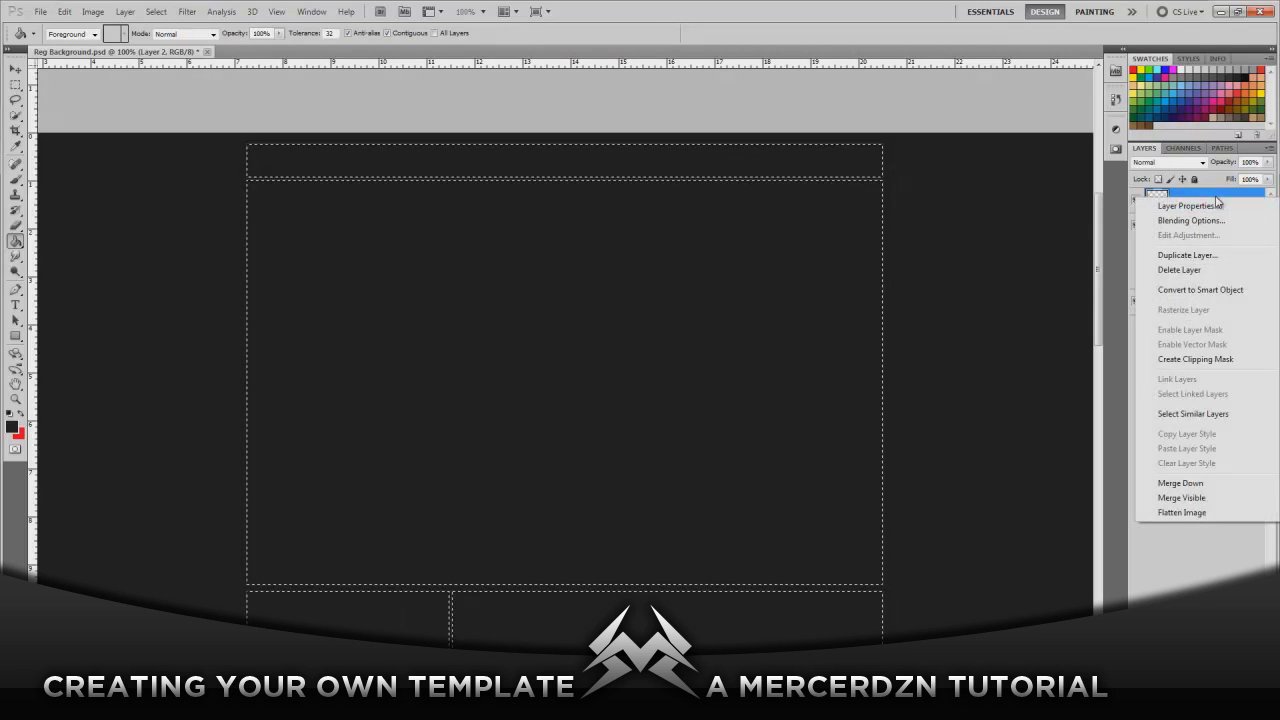
pyautogui.click(1195, 359)
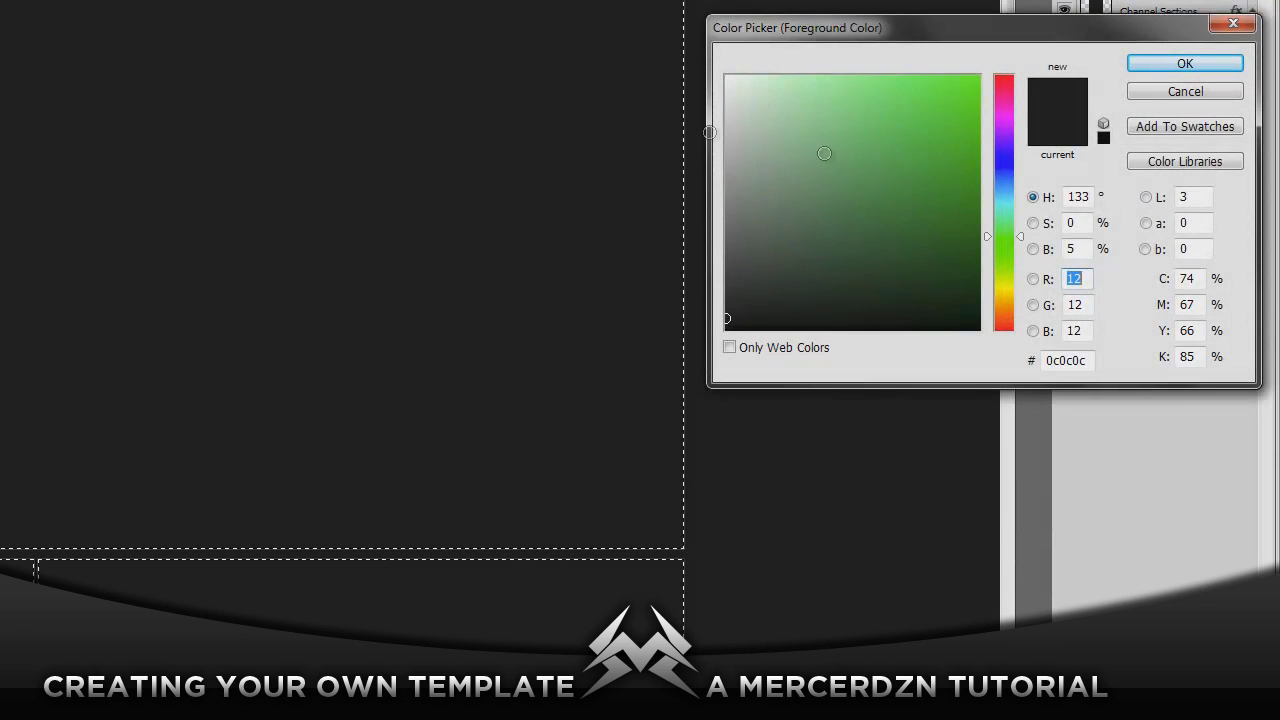
# Step: Set the foreground color to the grey #4d4d4d and the soft brush size to 700 px
pyautogui.moveTo(846, 160); pyautogui.dragTo(677, 253)
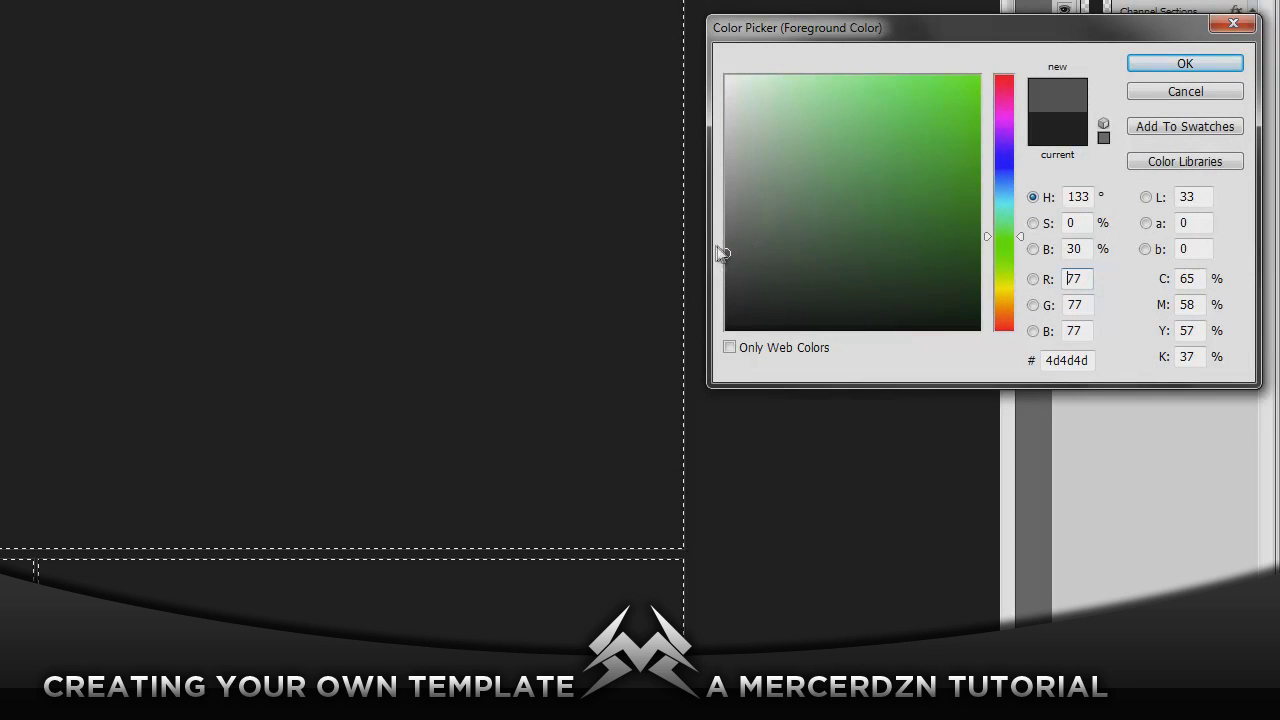
pyautogui.click(1165, 64)
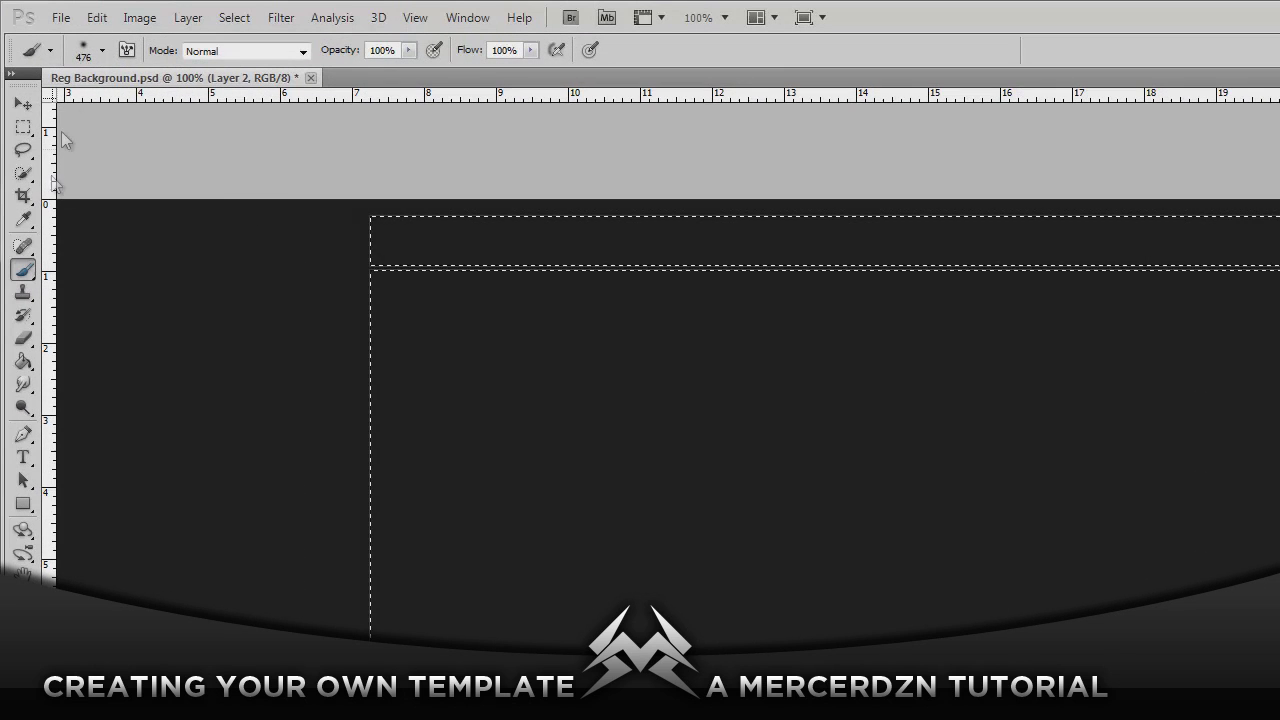
pyautogui.click(102, 50)
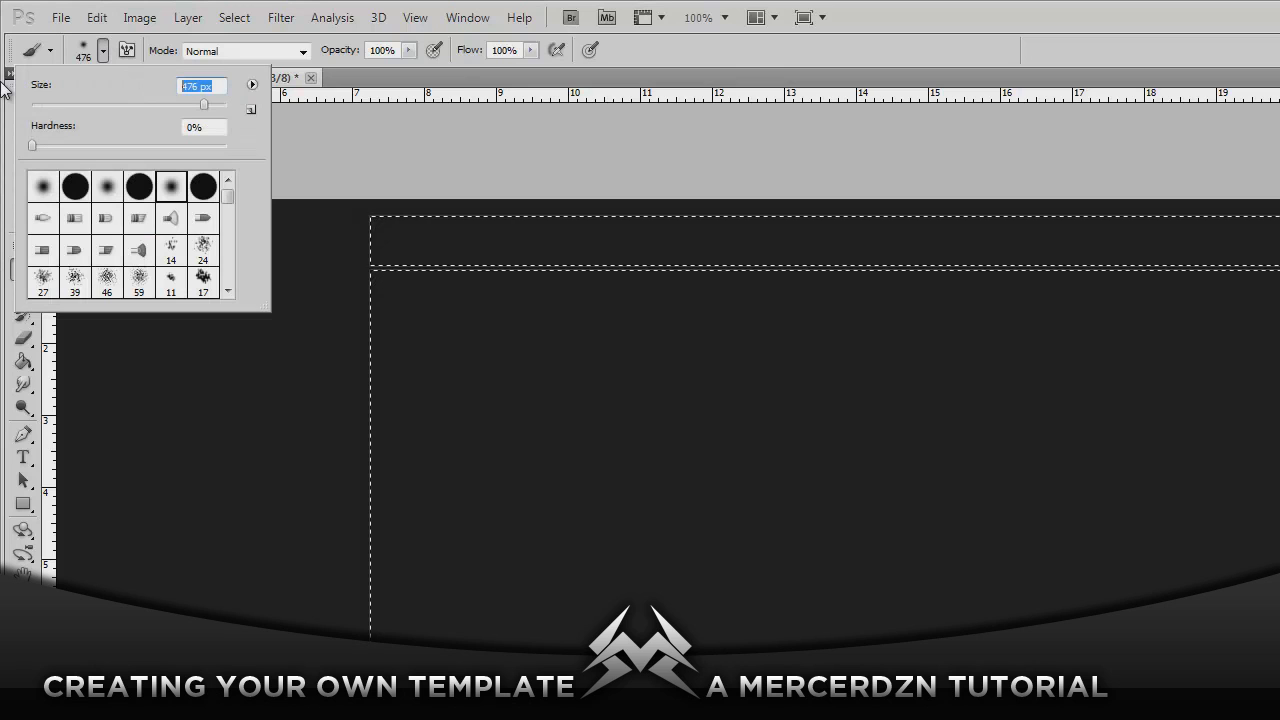
pyautogui.write('700')
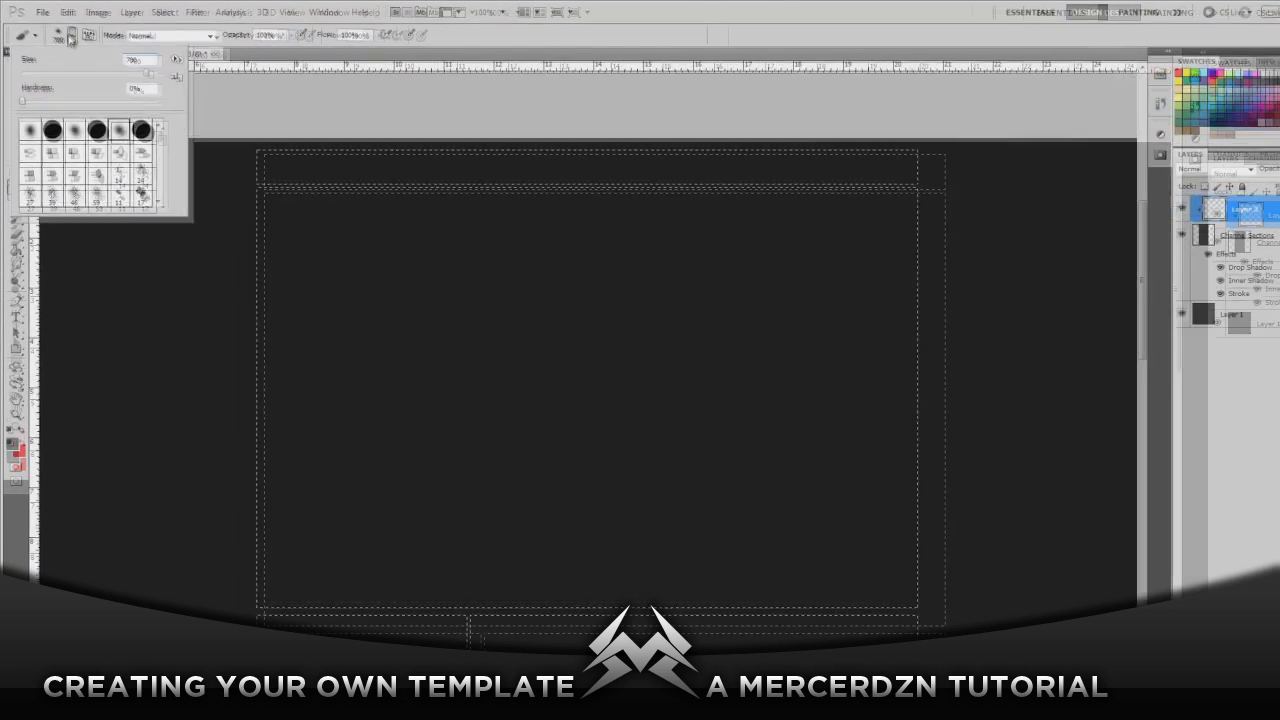
pyautogui.press('Return')
# Step: Paint a single soft grey highlight centered just above the top edge of the channel section boxes on Layer 2
pyautogui.scroll(2, 503, 194)
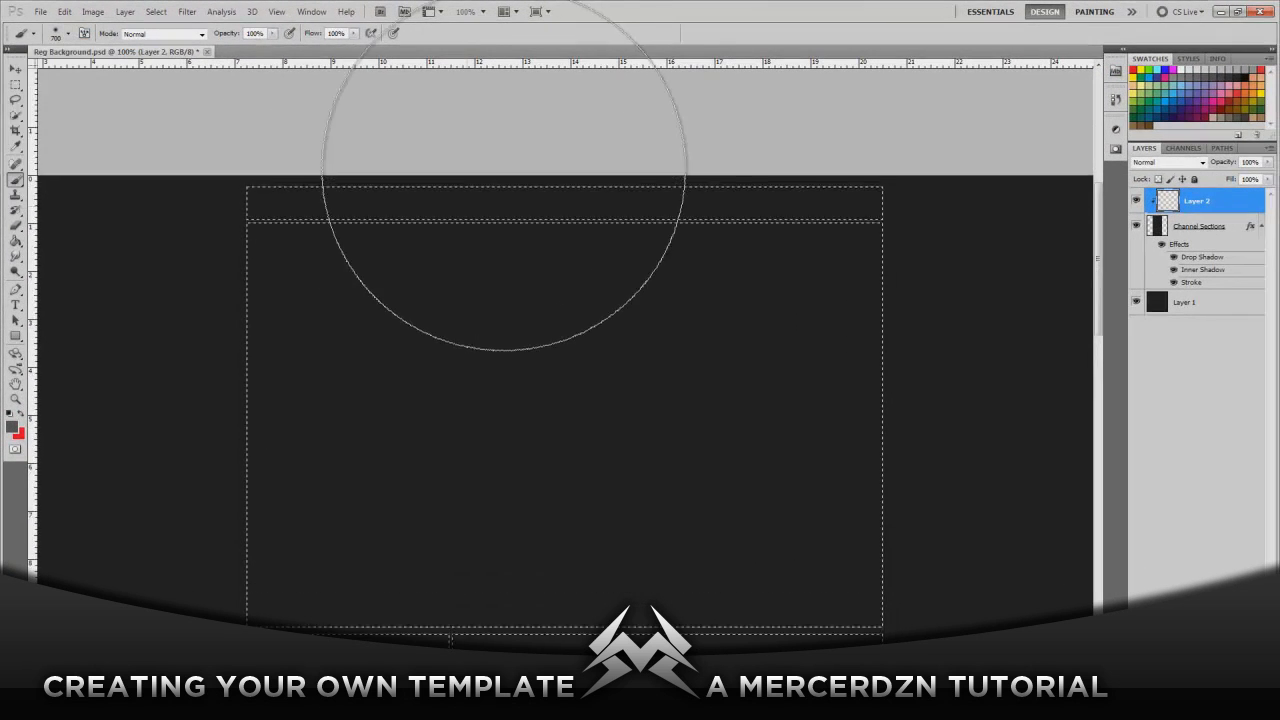
pyautogui.scroll(1, 577, 207)
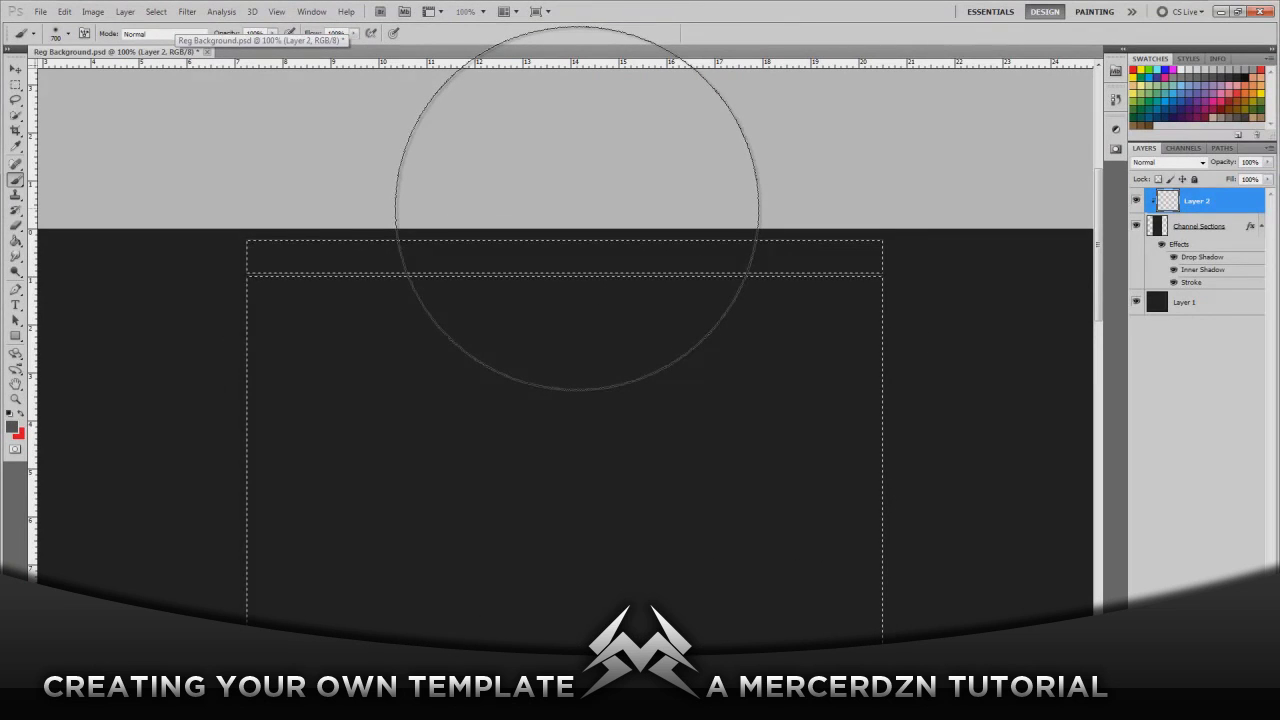
pyautogui.click(577, 207)
pyautogui.scroll(-1, 577, 208)
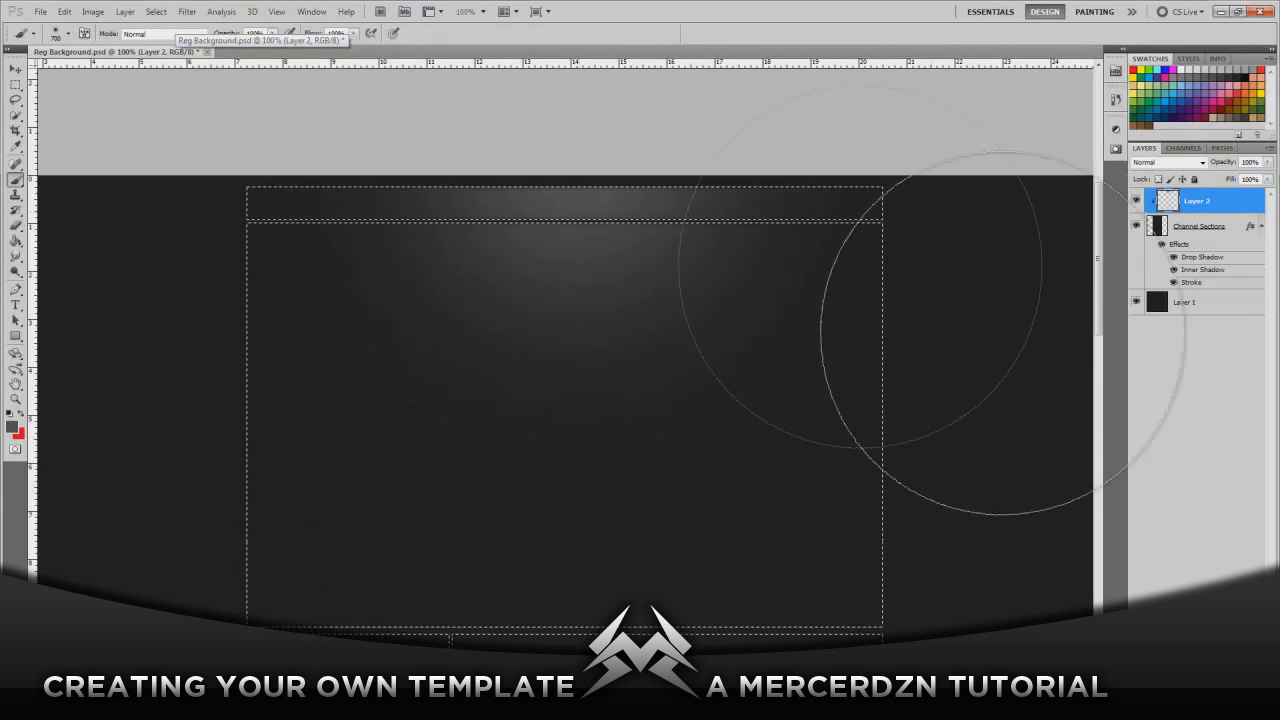
pyautogui.scroll(-2, 563, 320)
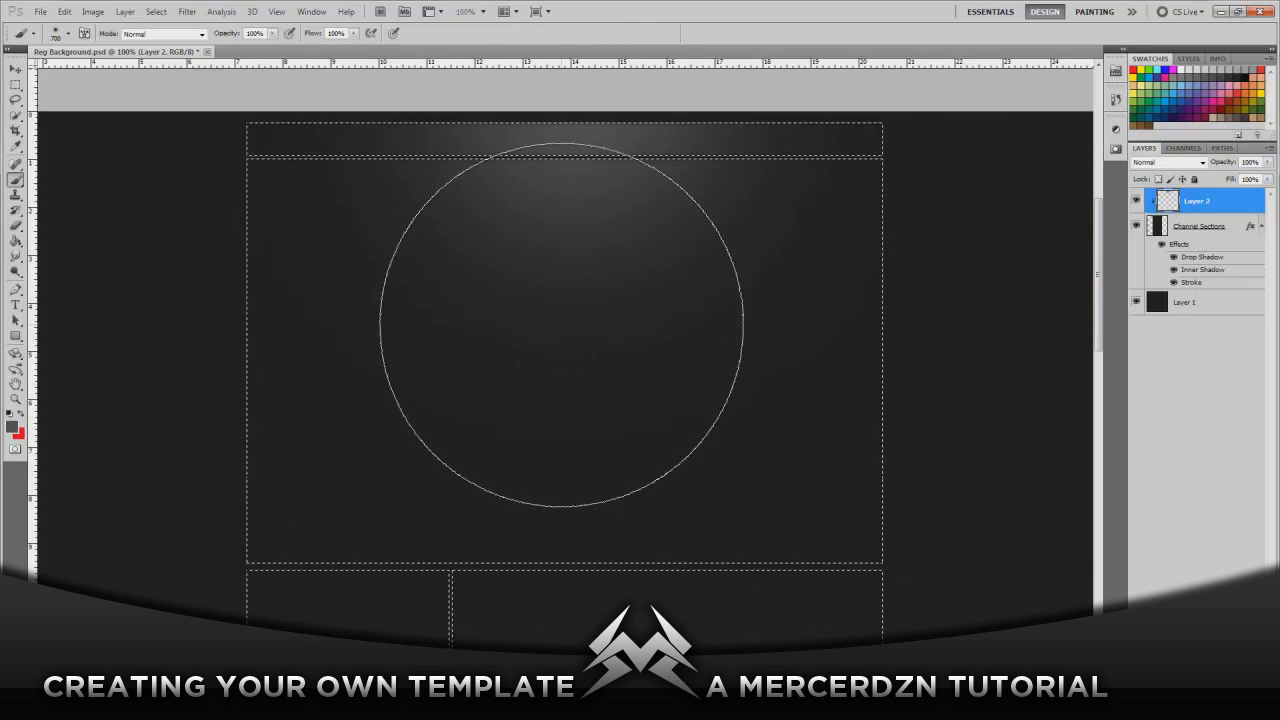
pyautogui.scroll(1, 563, 322)
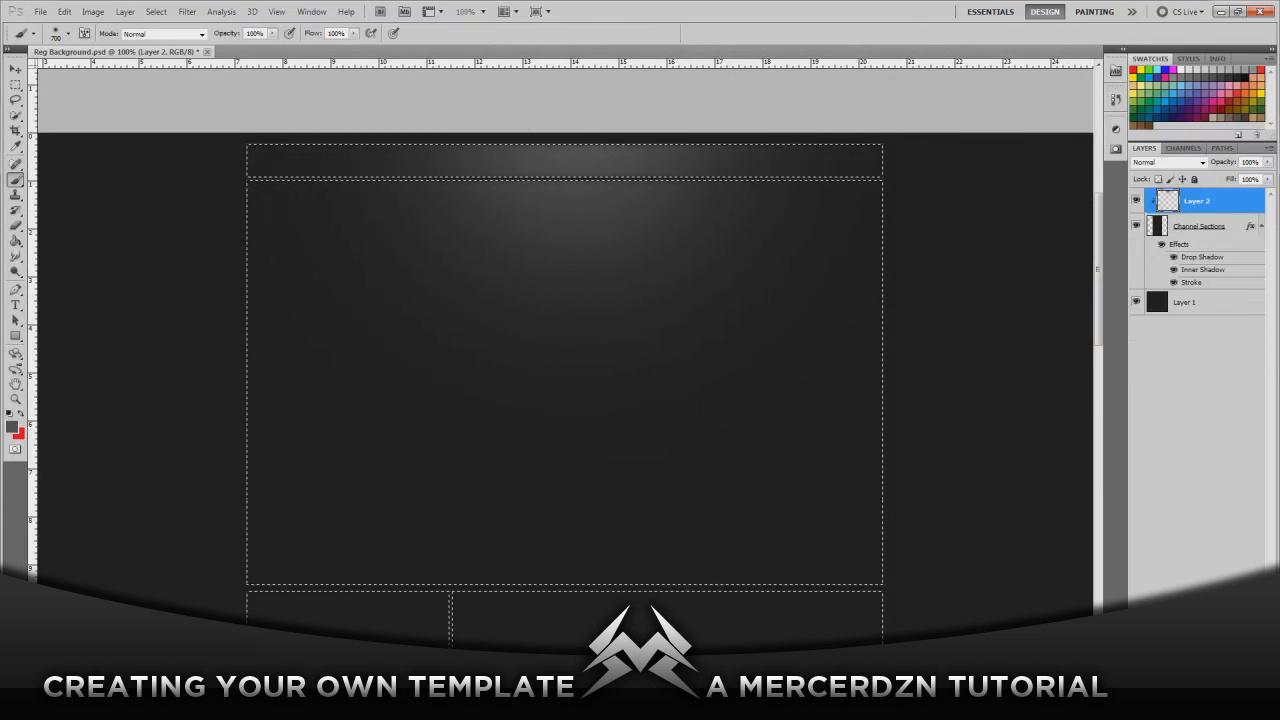
# Step: Add a new clipped layer directly beneath Layer 2 and set the soft brush size to 500 px
pyautogui.hotkey('ctrl', 'shift', 'alt', 'n')
pyautogui.moveTo(1222, 197); pyautogui.dragTo(1210, 232)
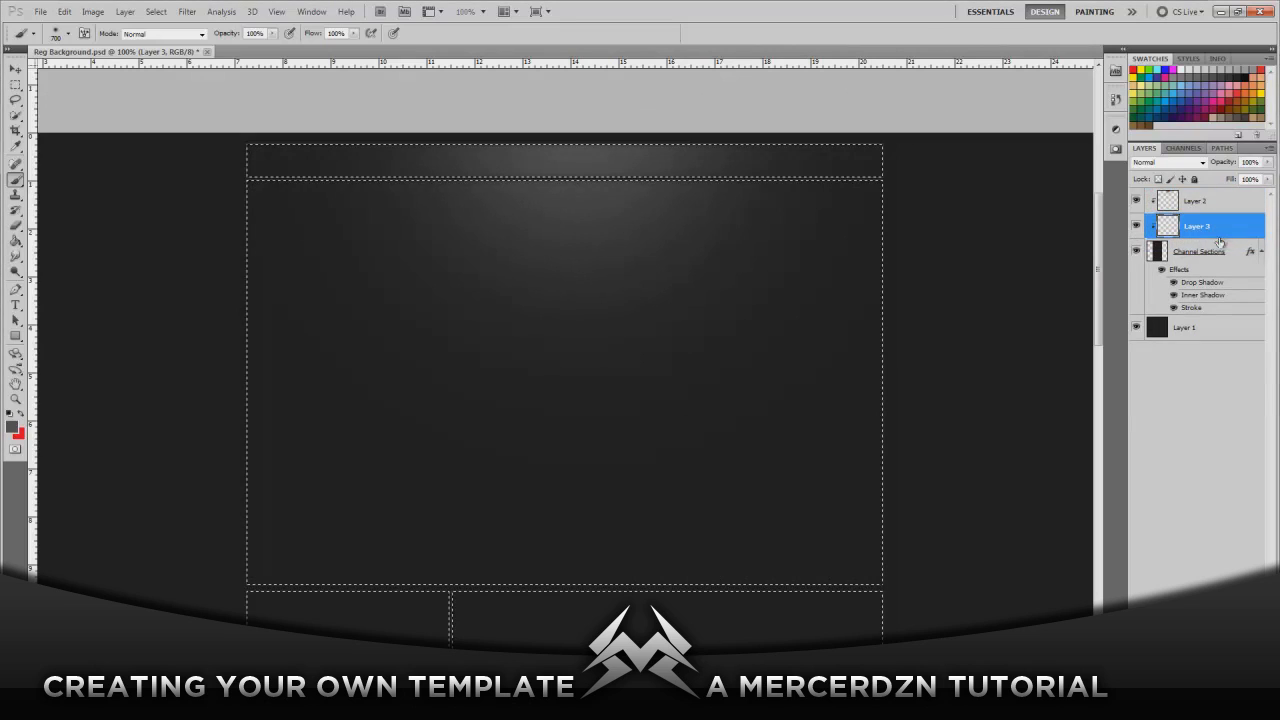
pyautogui.click(66, 33)
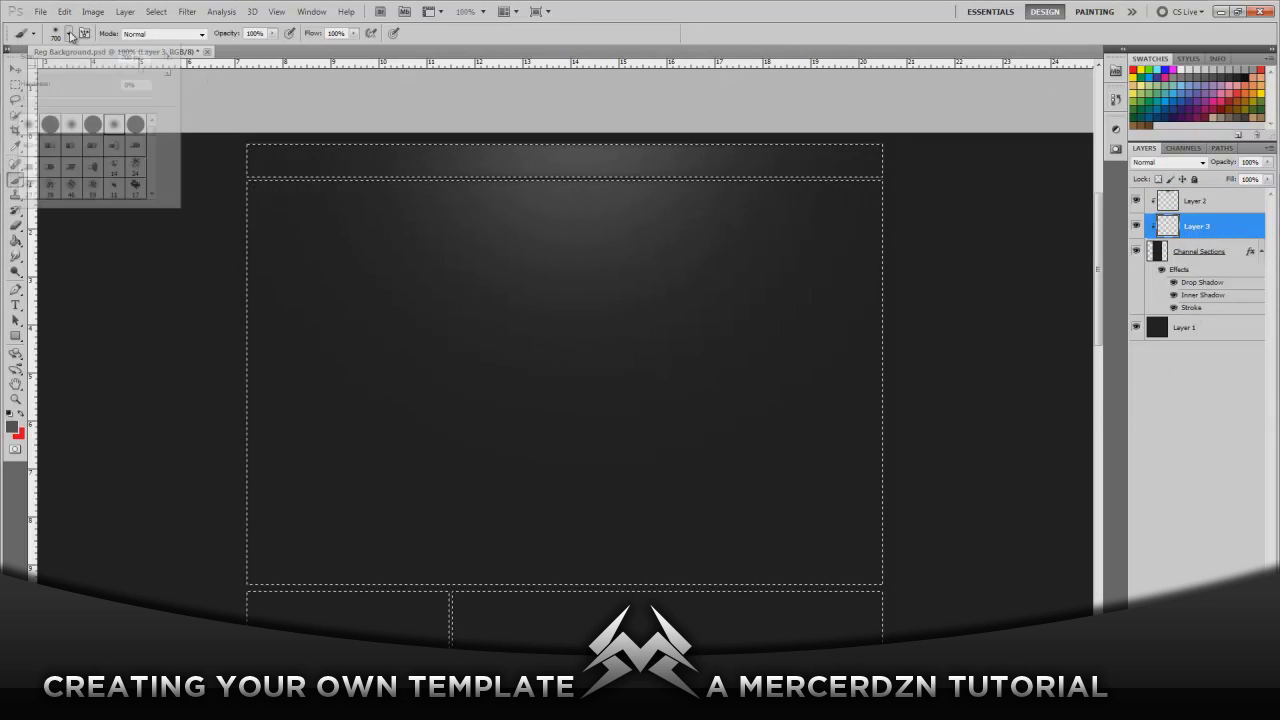
pyautogui.write('500')
pyautogui.press('Return')
# Step: Paint a single soft grey highlight over the upper edge of the large lower-right section box
pyautogui.scroll(-4, 200, 140)
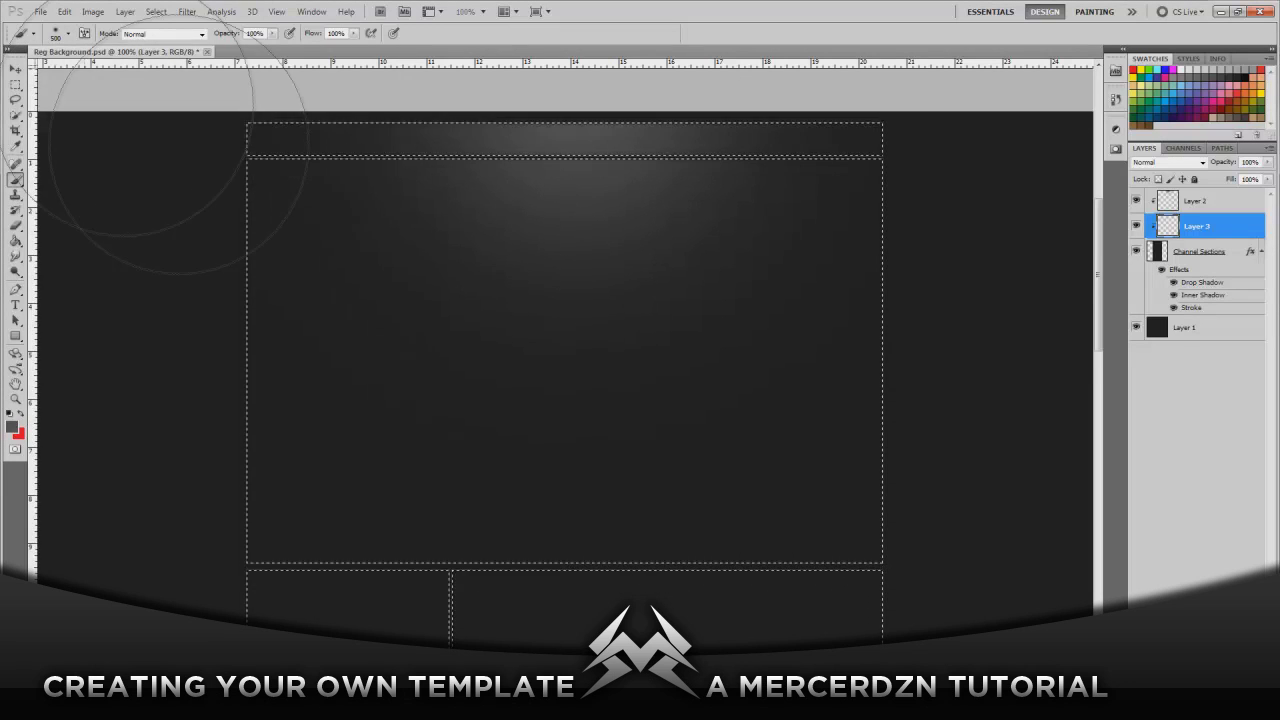
pyautogui.click(655, 438)
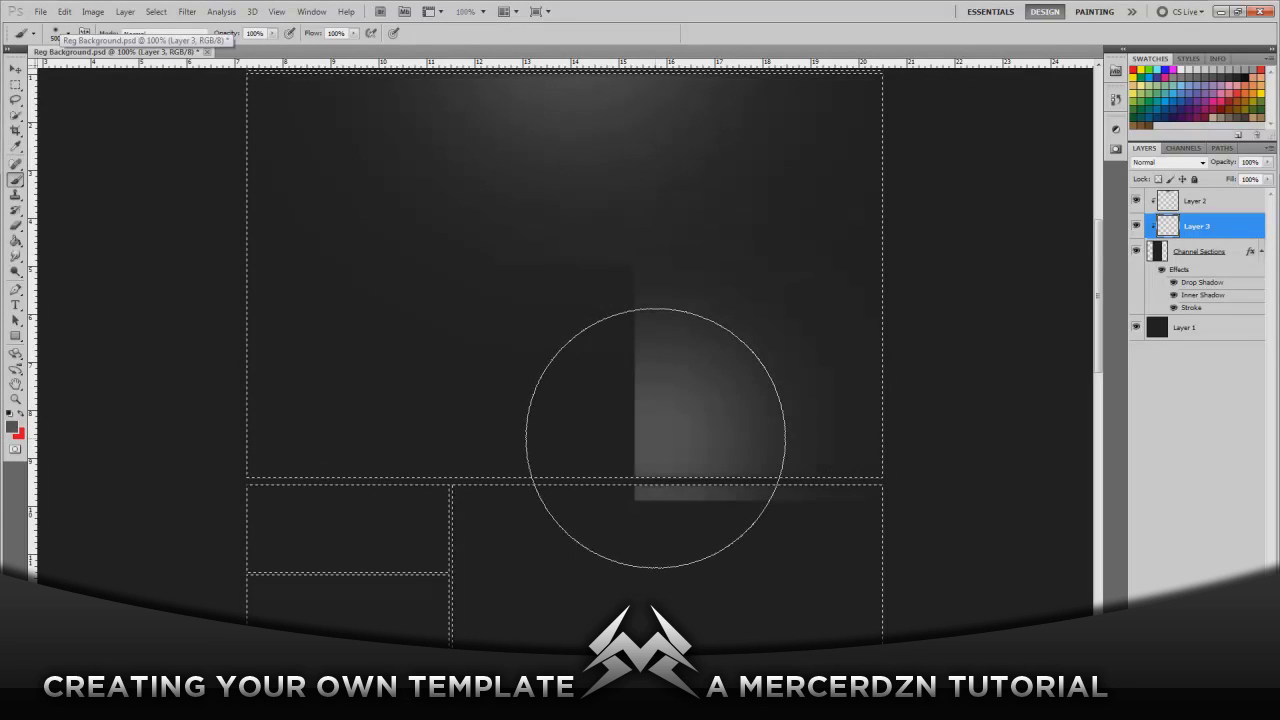
pyautogui.scroll(-1, 634, 471)
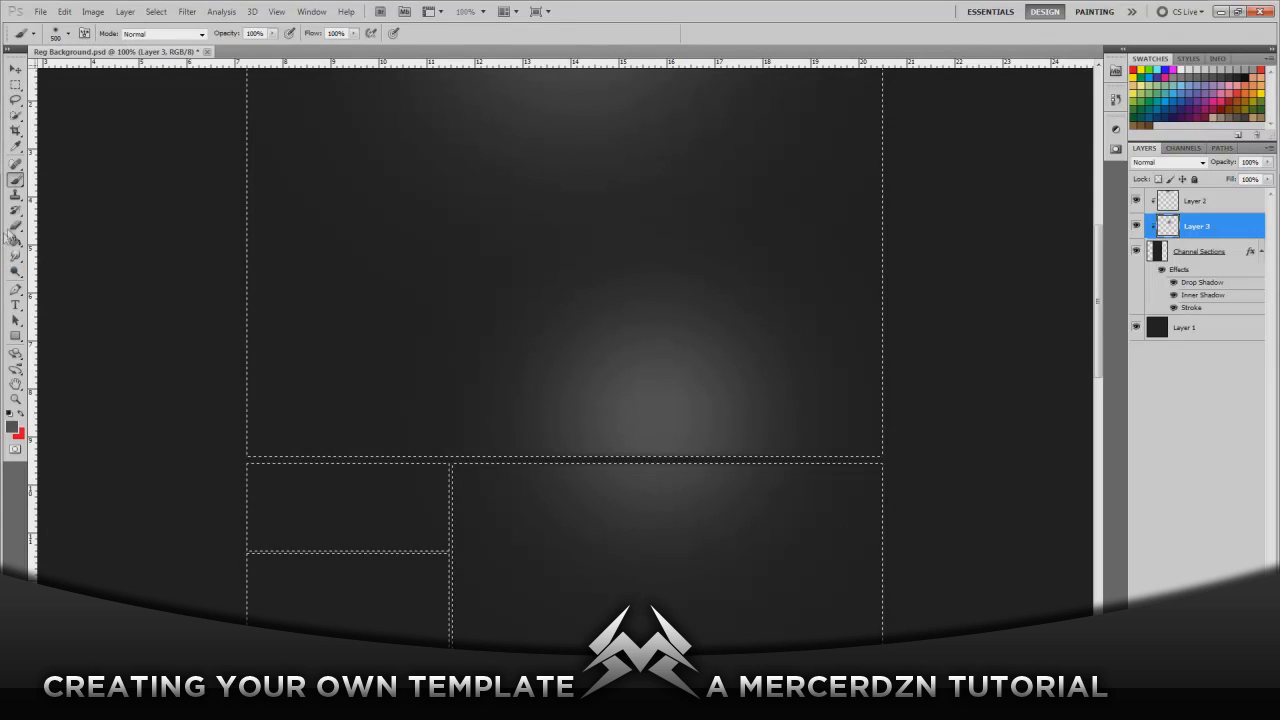
# Step: Erase the glow spilling above the large lower-right box with a hard round 360 px eraser
pyautogui.click(69, 34)
pyautogui.click(50, 125)
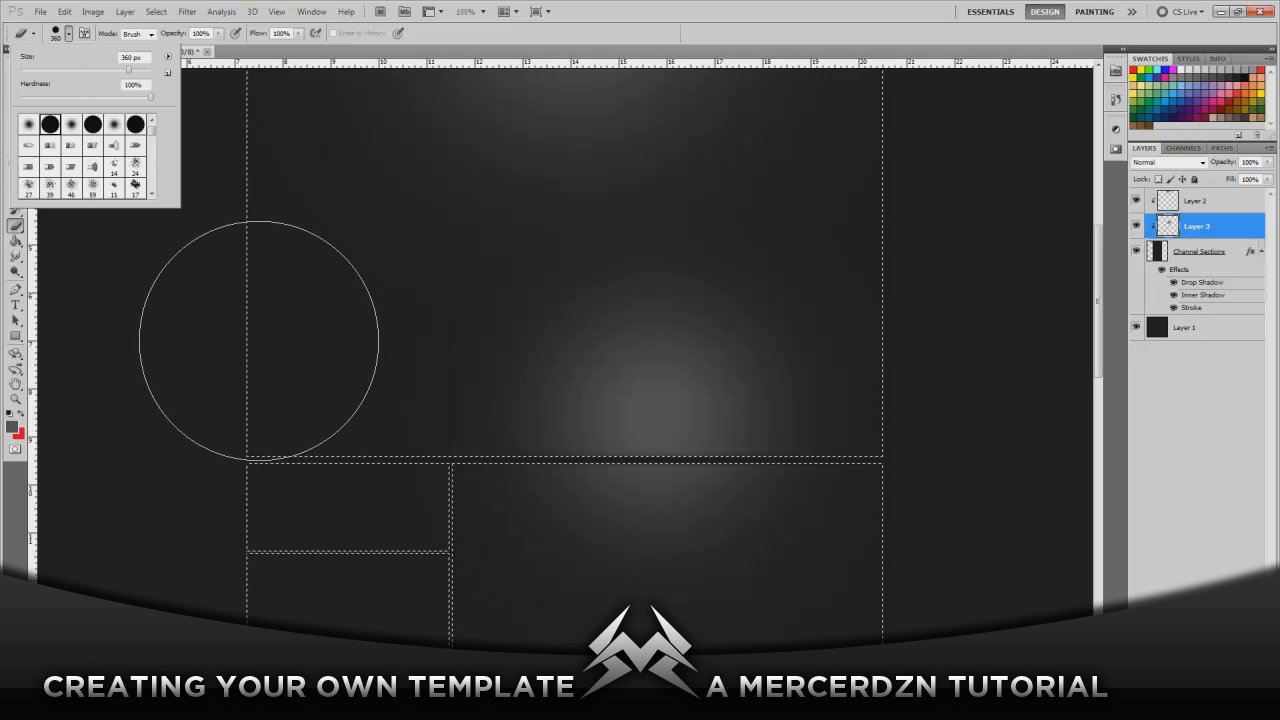
pyautogui.click(300, 340)
pyautogui.moveTo(543, 349); pyautogui.dragTo(265, 375)
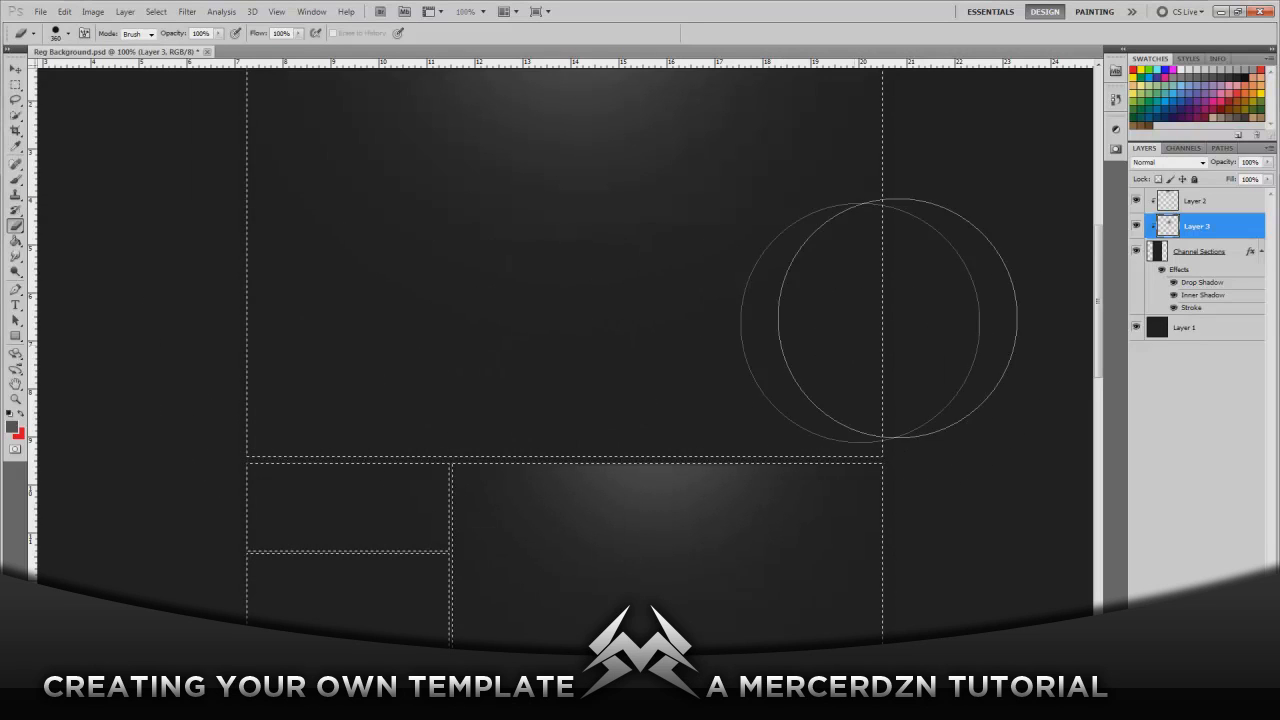
# Step: Add another clipped layer above Layer 3 and set the soft brush size to 250 px
pyautogui.scroll(-3, 490, 200)
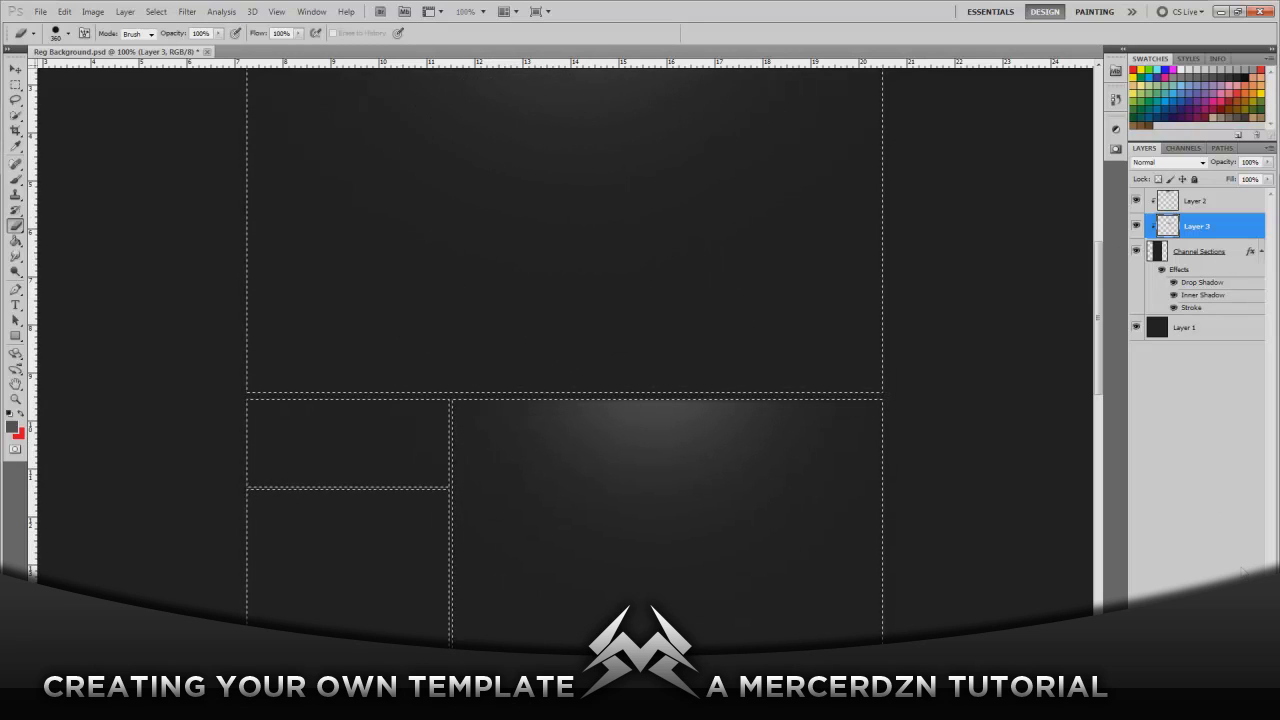
pyautogui.hotkey('ctrl', 'shift', 'alt', 'n')
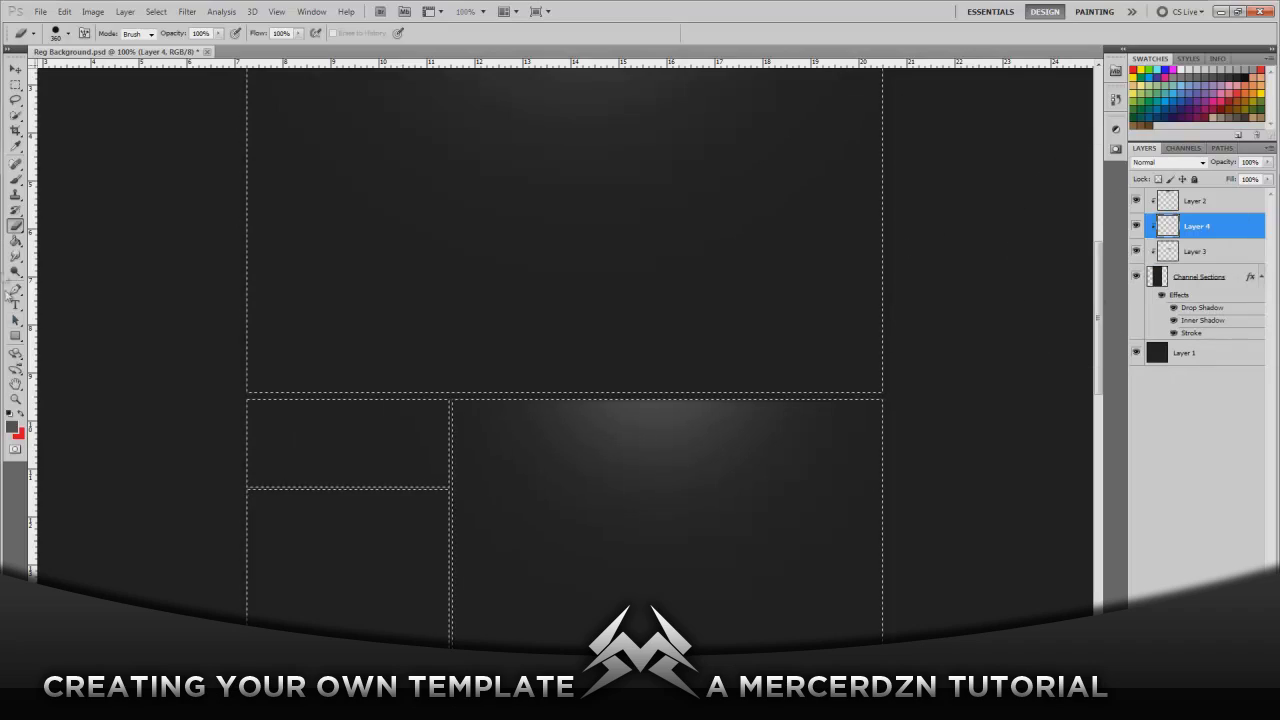
pyautogui.click(68, 34)
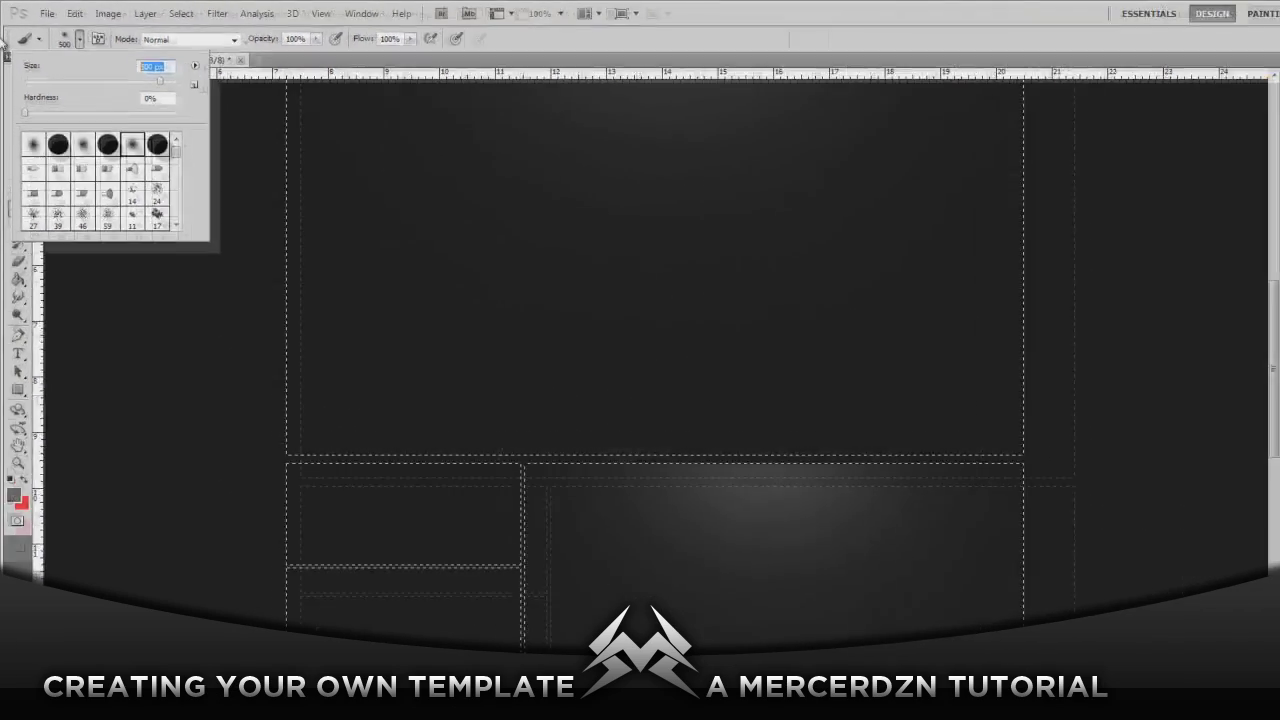
pyautogui.write('250')
pyautogui.press('Return')
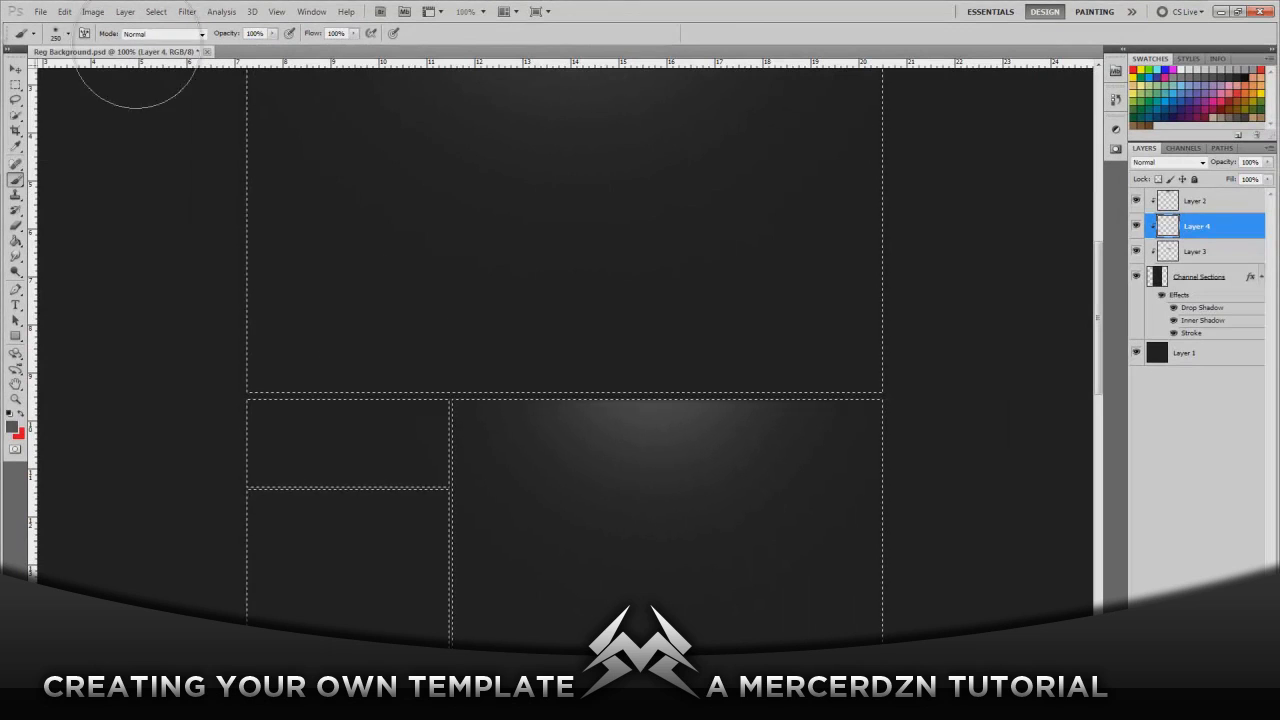
# Step: Paint a soft highlight over the upper edge of the first small left box and erase the glow spilling above it
pyautogui.click(345, 357)
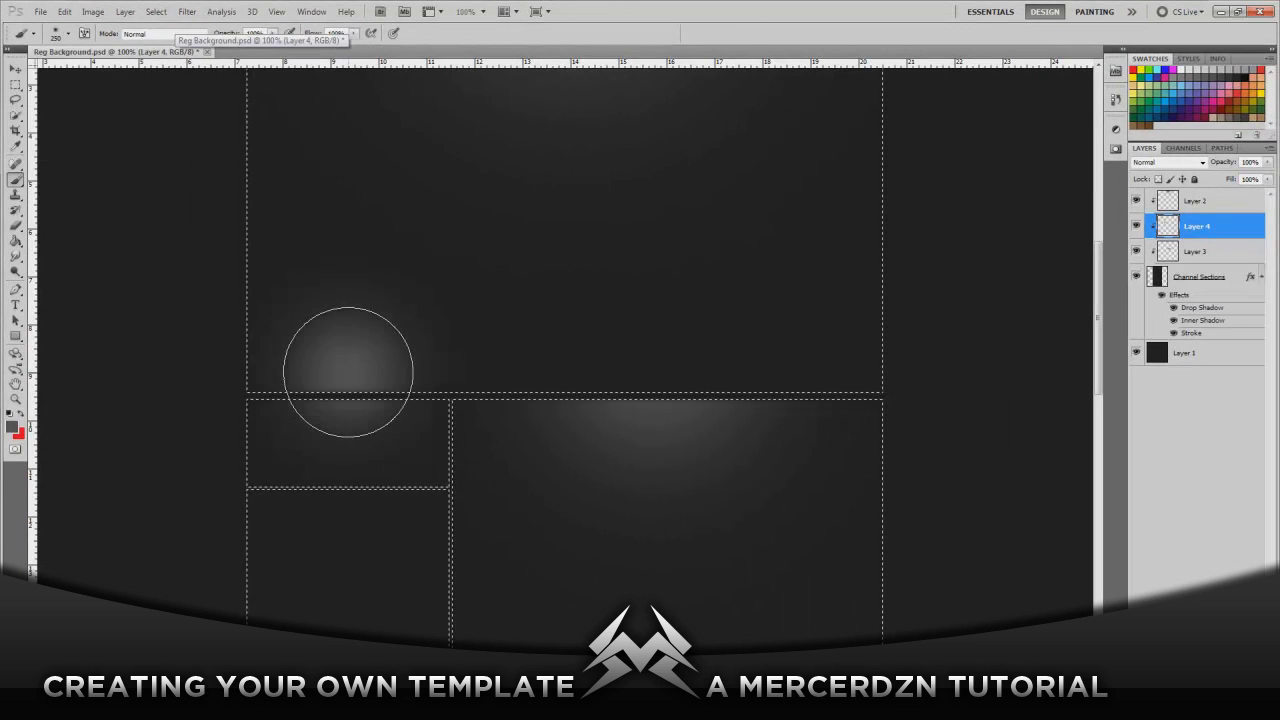
pyautogui.press(']')
pyautogui.press(']')
pyautogui.press(']')
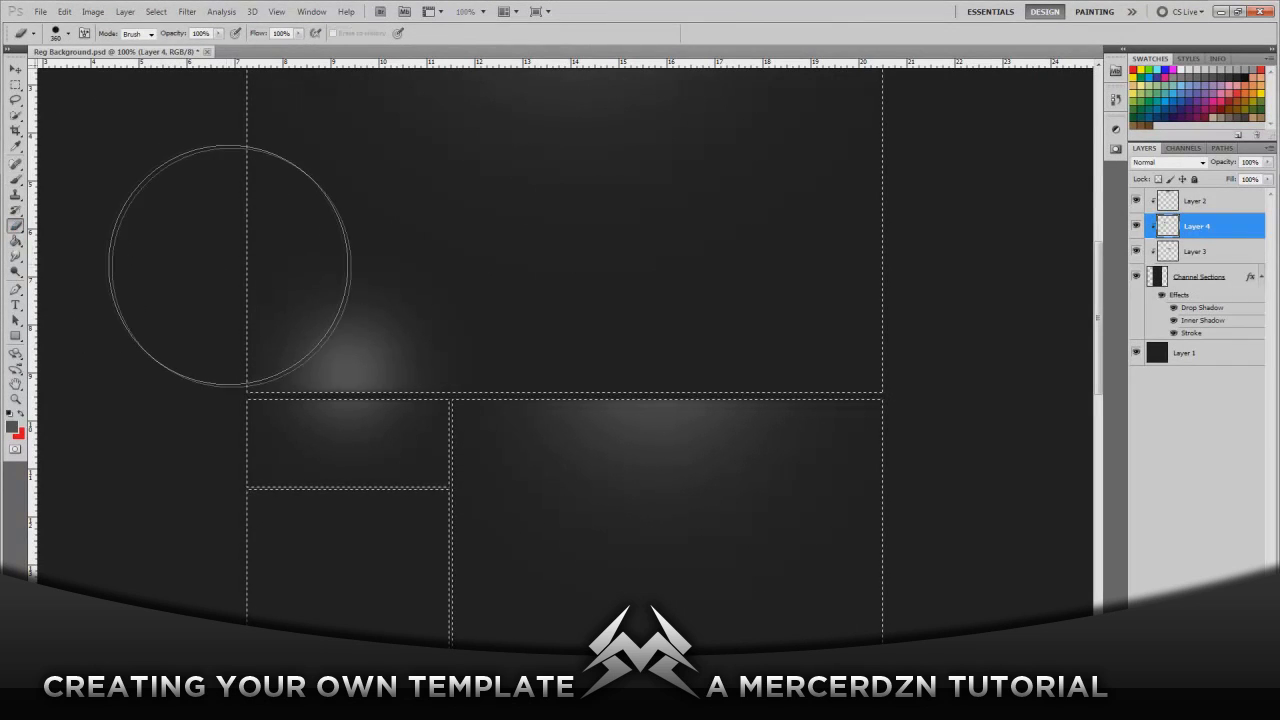
pyautogui.hotkey('ctrl', 'z')
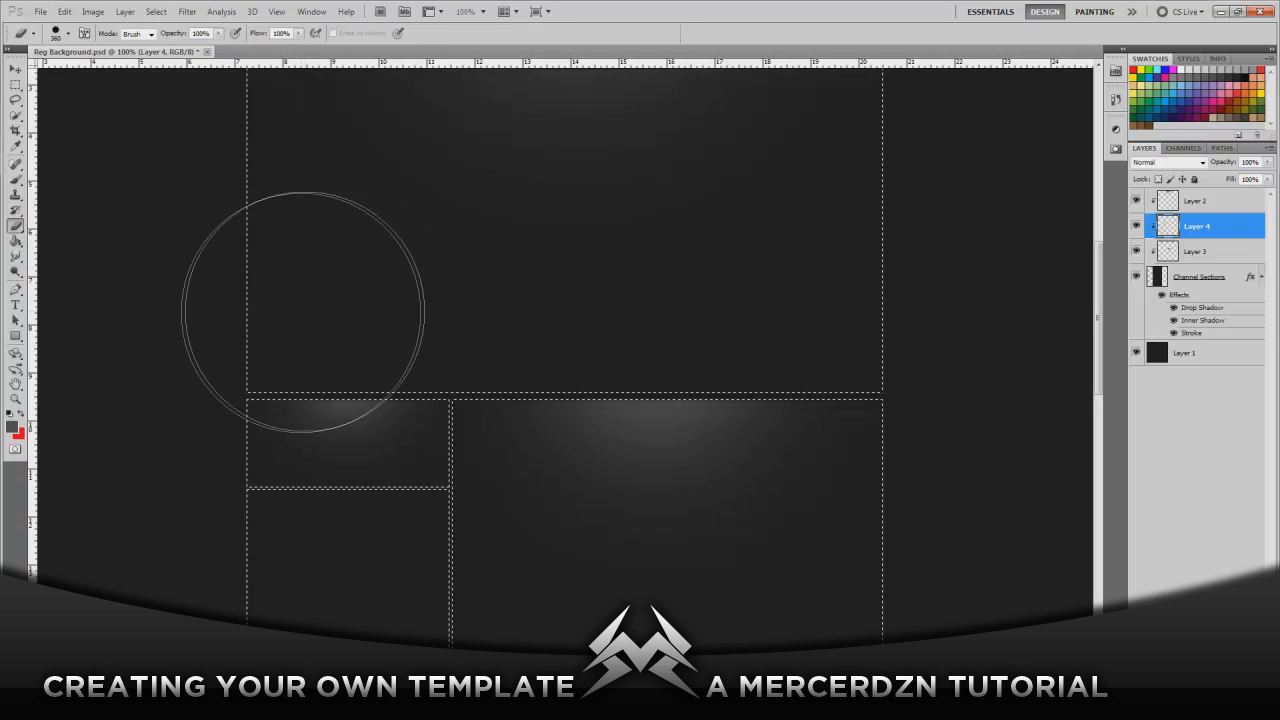
# Step: On a new clipped layer, paint a soft highlight over the second small left box's upper edge and erase the glow spilling above it
pyautogui.click(15, 181)
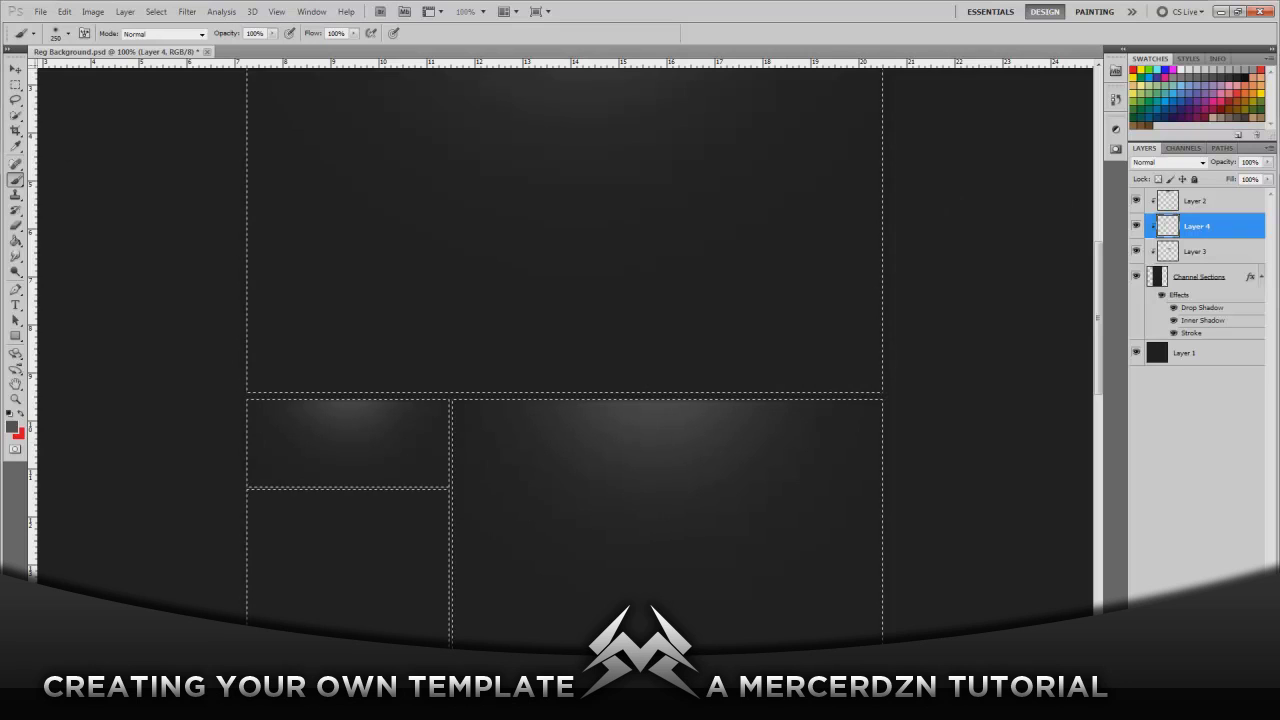
pyautogui.hotkey('ctrl', 'shift', 'alt', 'n')
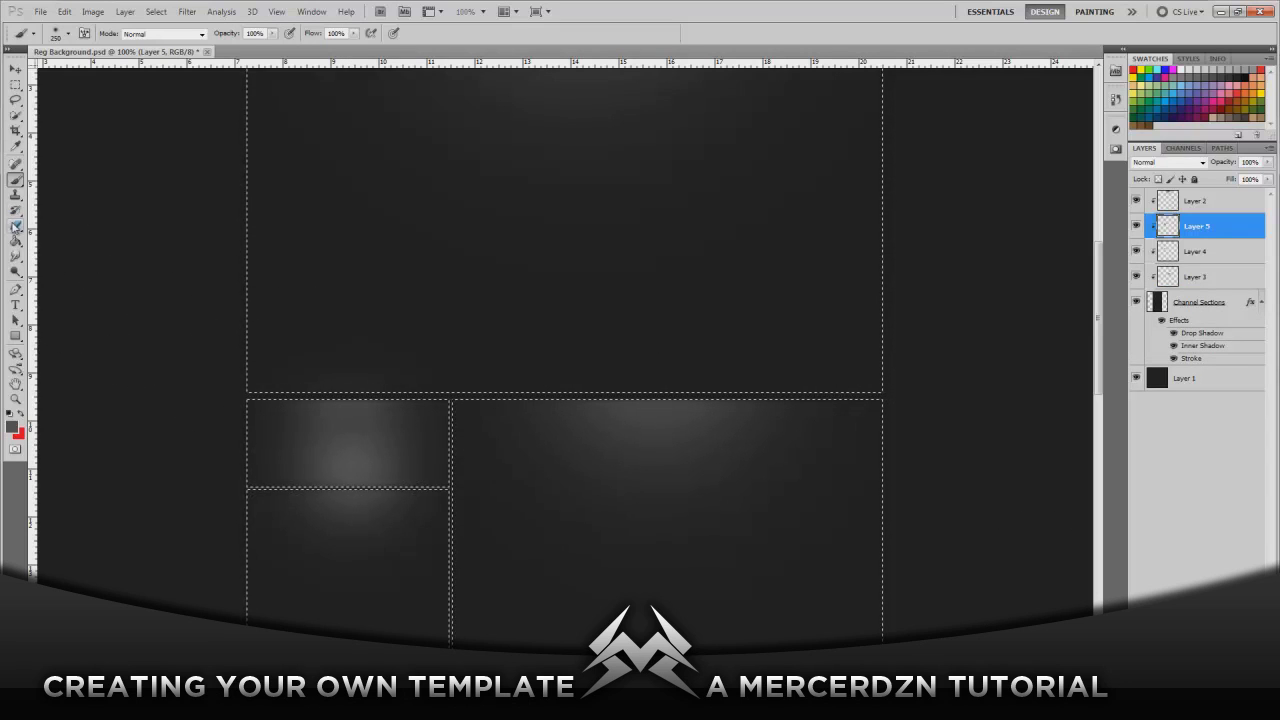
pyautogui.click(15, 226)
pyautogui.click(285, 370)
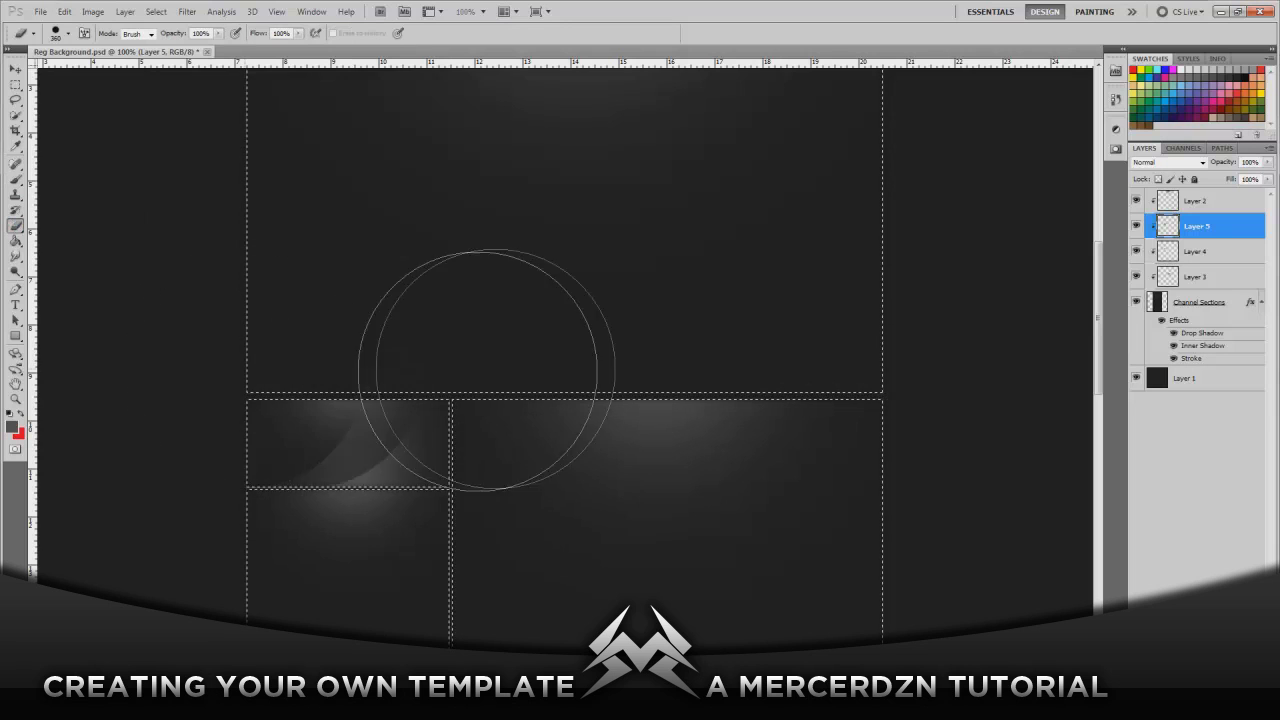
pyautogui.hotkey('ctrl', 'z')
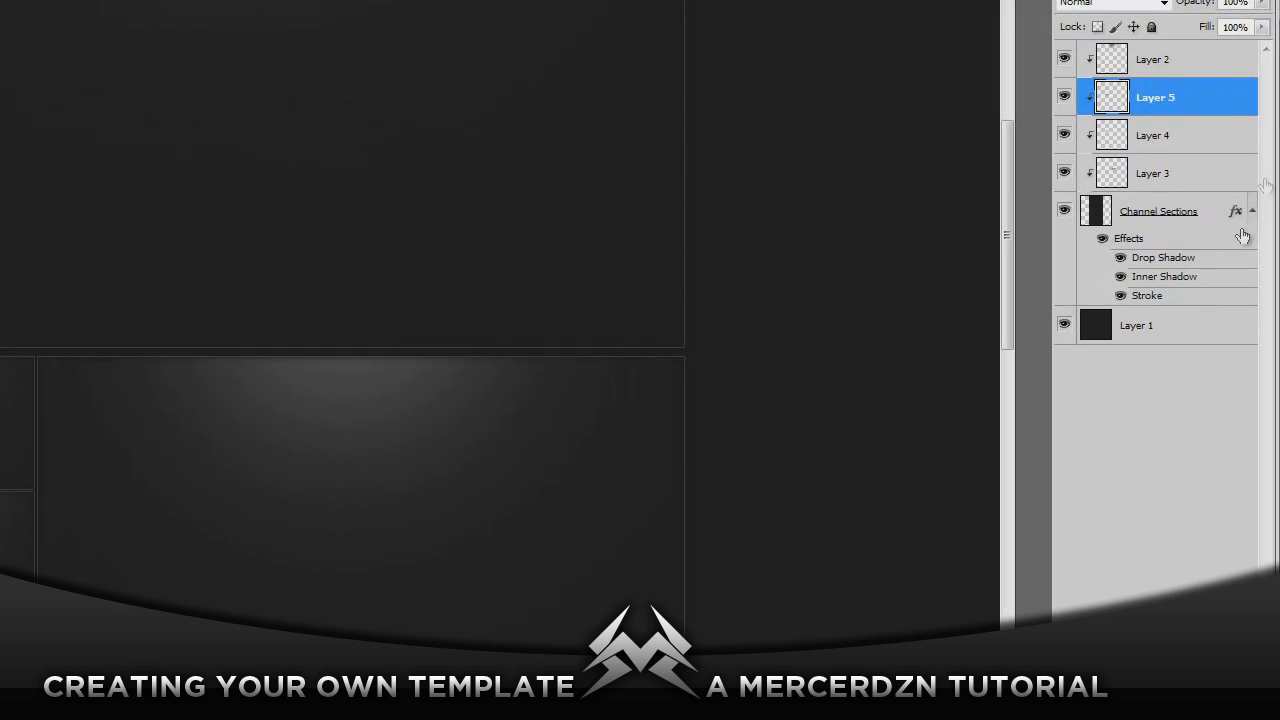
# Step: Add a new unclipped layer above the stack and merge the clipped highlight Layers 2, 5, 4 and 3 into one
pyautogui.click(1176, 66)
pyautogui.hotkey('ctrl', 'shift', 'alt', 'n')
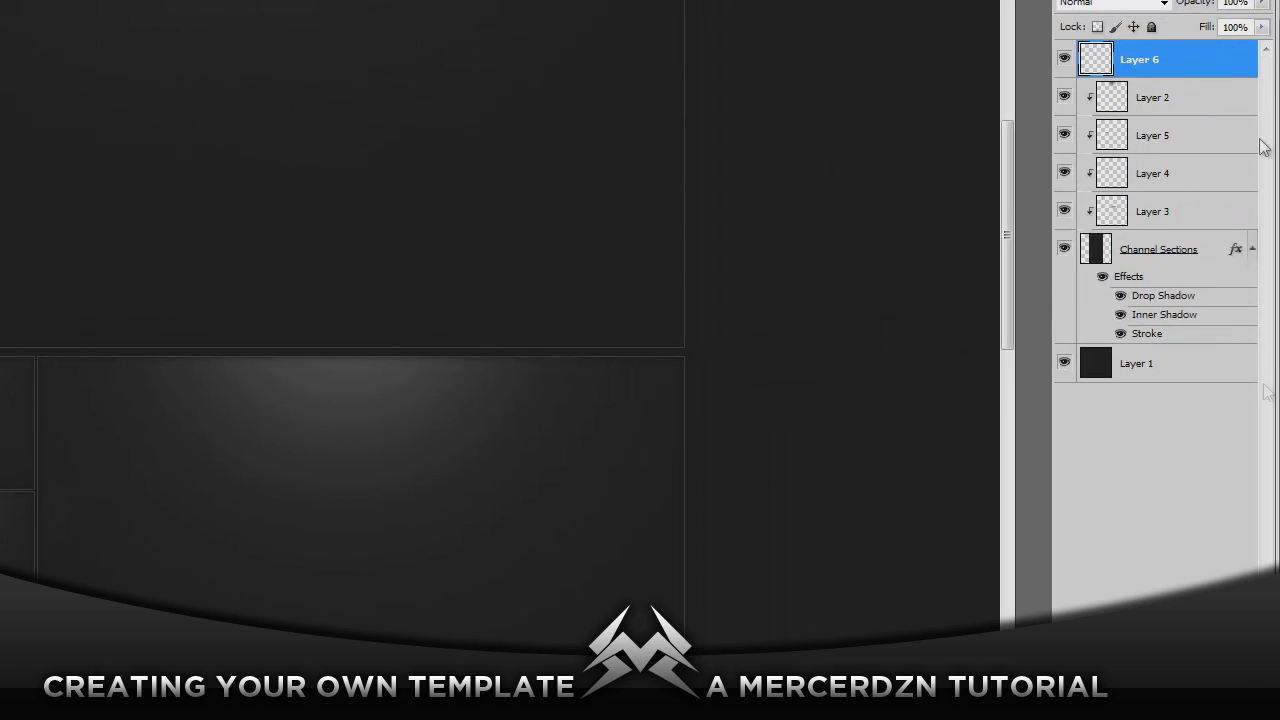
pyautogui.click(1160, 102)
pyautogui.keyDown('shift'); pyautogui.click(1174, 215); pyautogui.keyUp('shift')
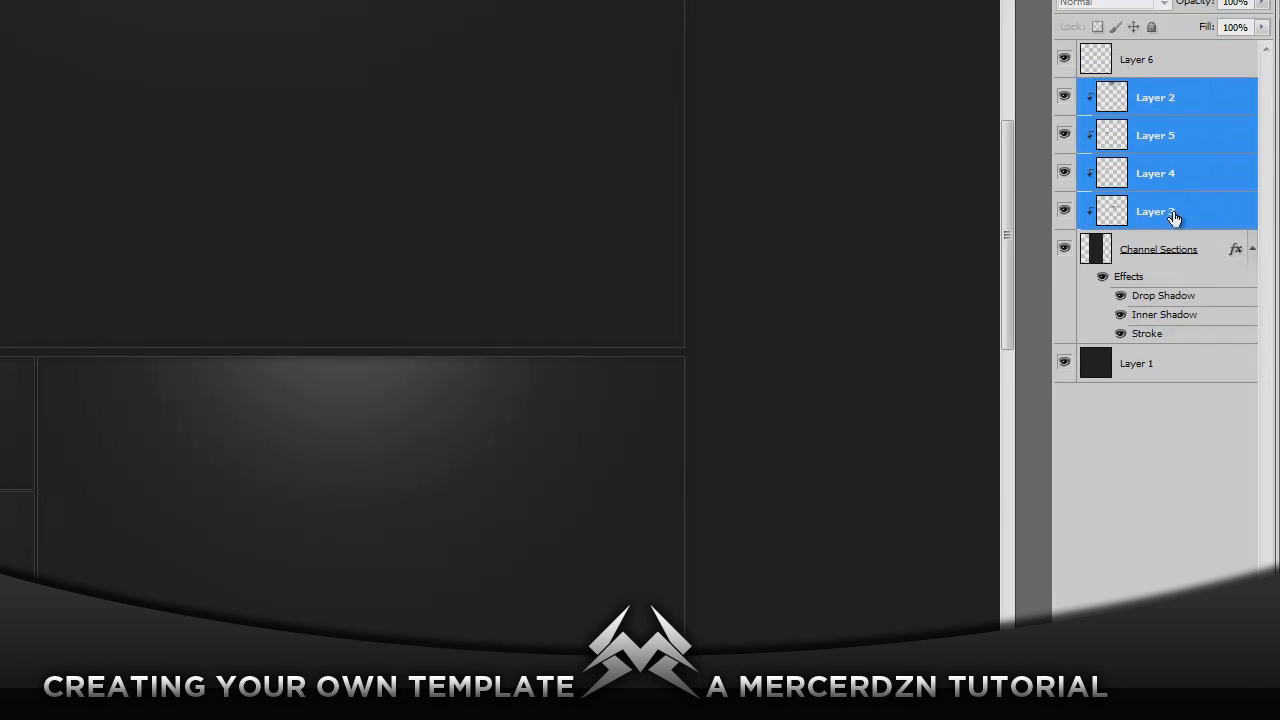
pyautogui.rightClick(1170, 190)
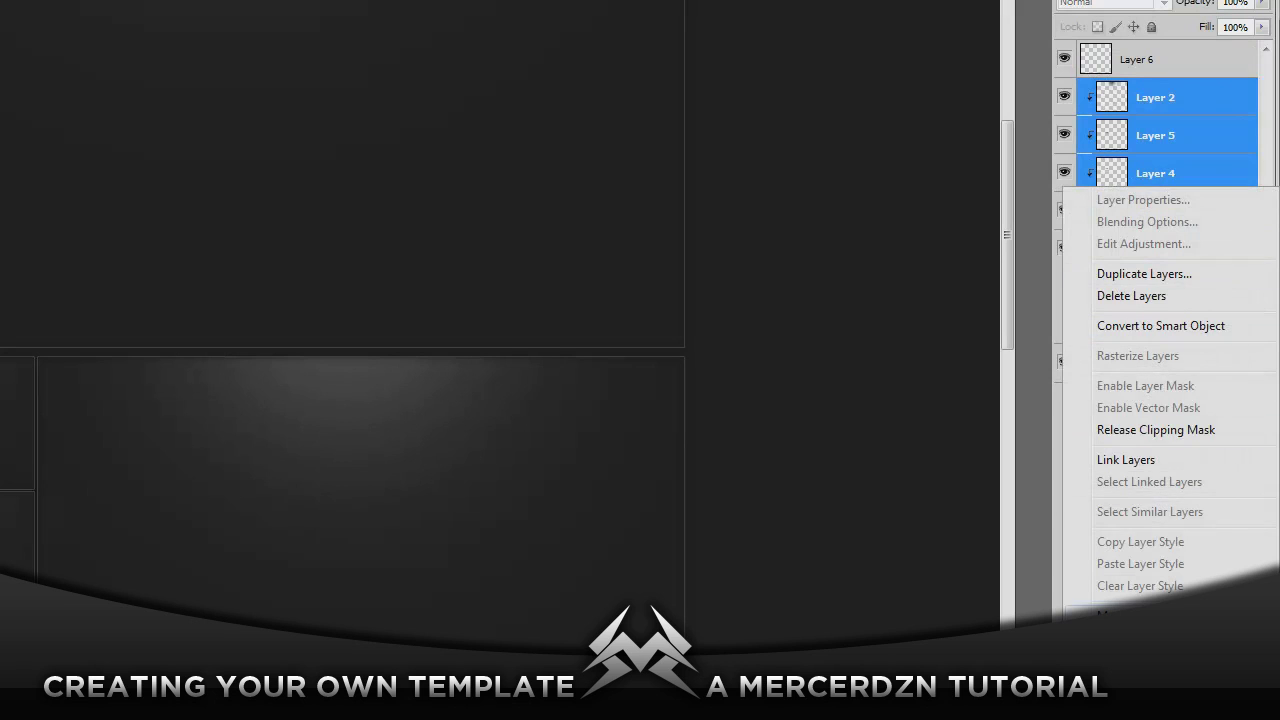
pyautogui.click(1120, 612)
pyautogui.click(1065, 97)
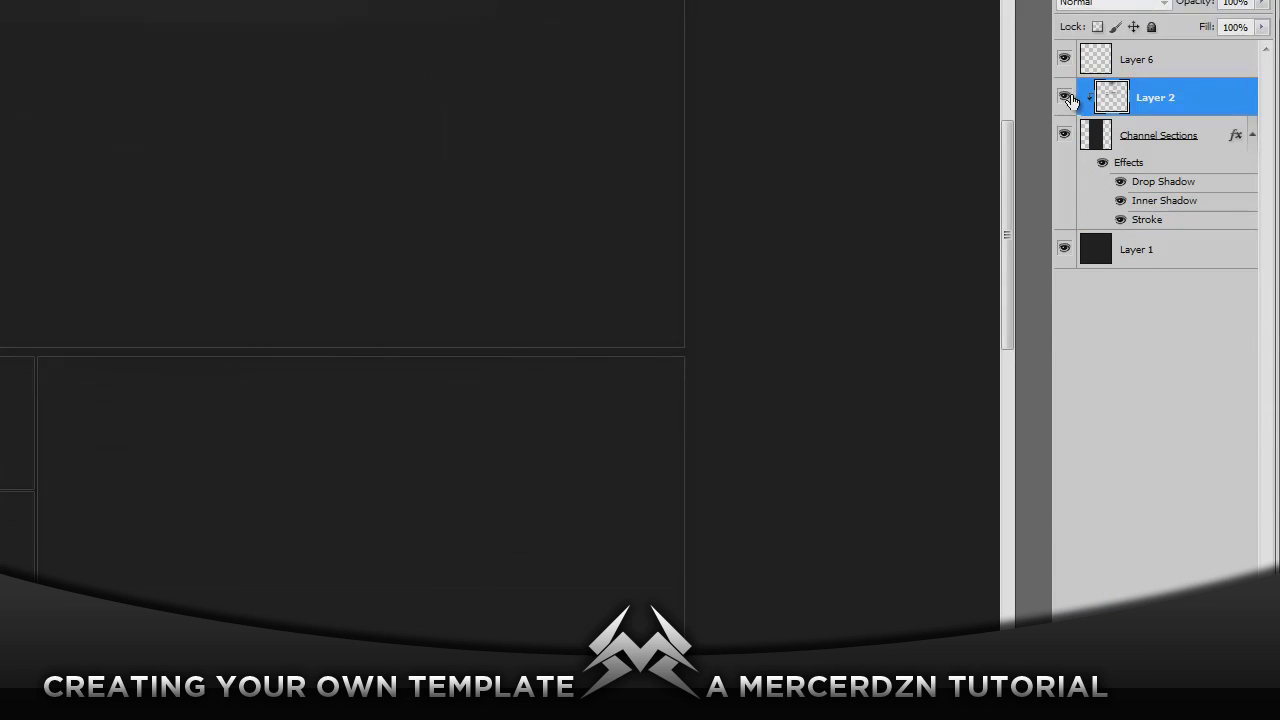
pyautogui.click(1068, 98)
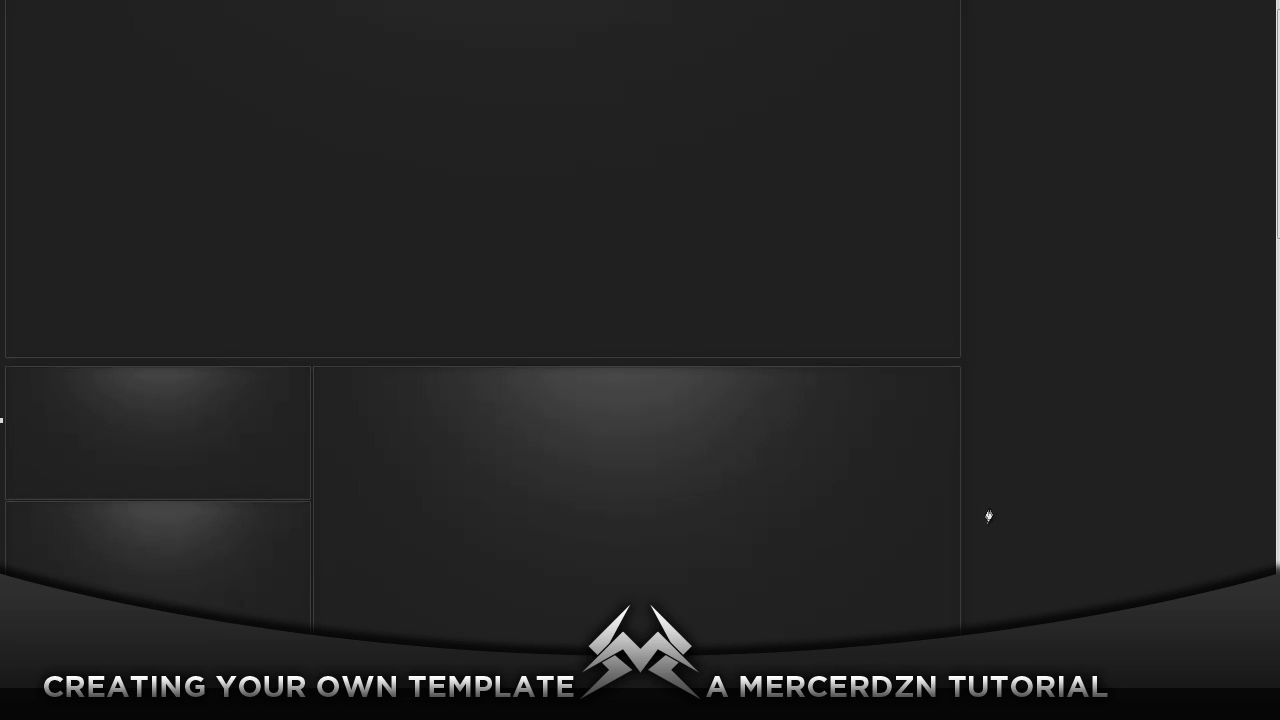
# Step: Draw a closed path curving down across the upper part of the lower channel boxes and convert it to a selection
pyautogui.moveTo(980, 540); pyautogui.dragTo(1062, 622)
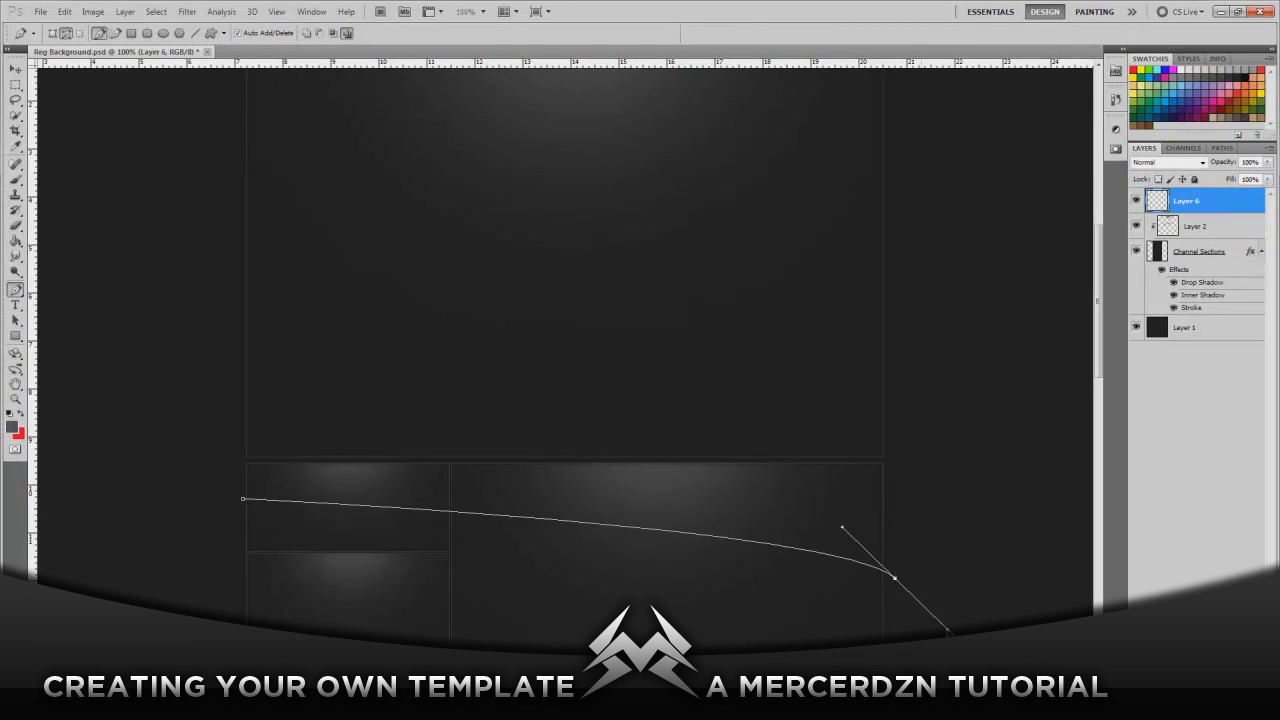
pyautogui.moveTo(947, 631); pyautogui.dragTo(976, 664)
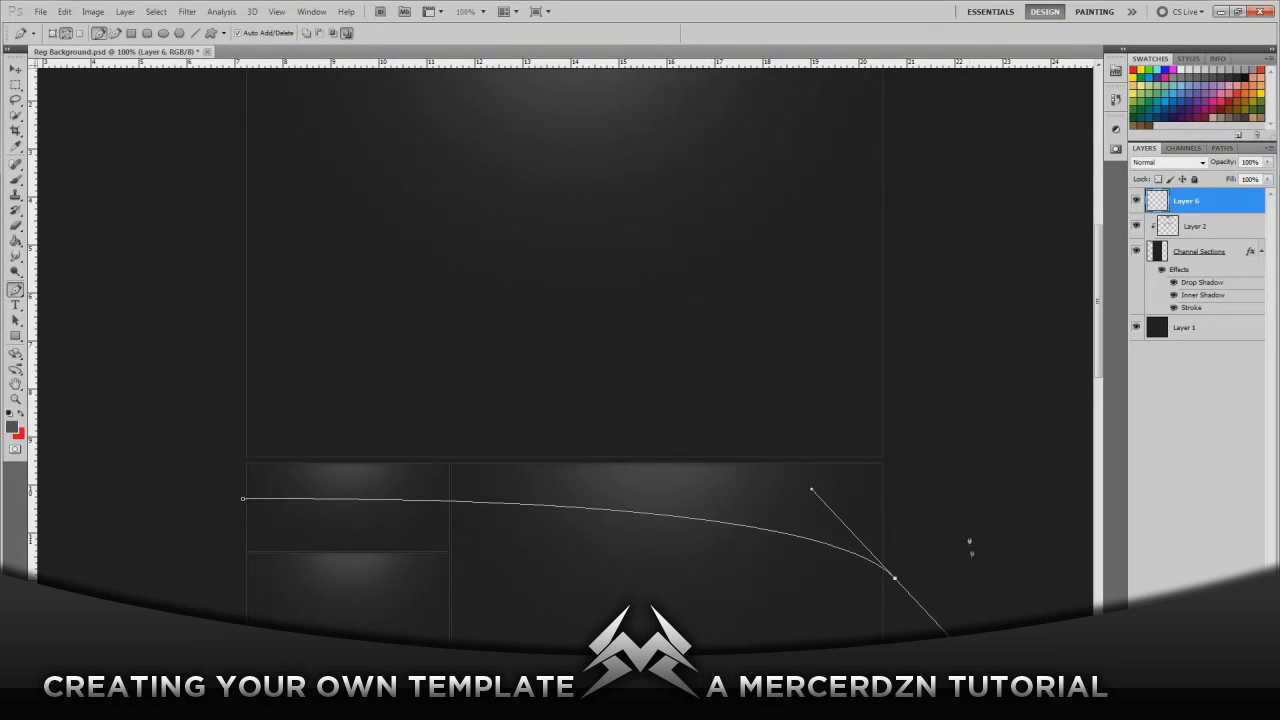
pyautogui.click(949, 480)
pyautogui.click(891, 462)
pyautogui.click(215, 460)
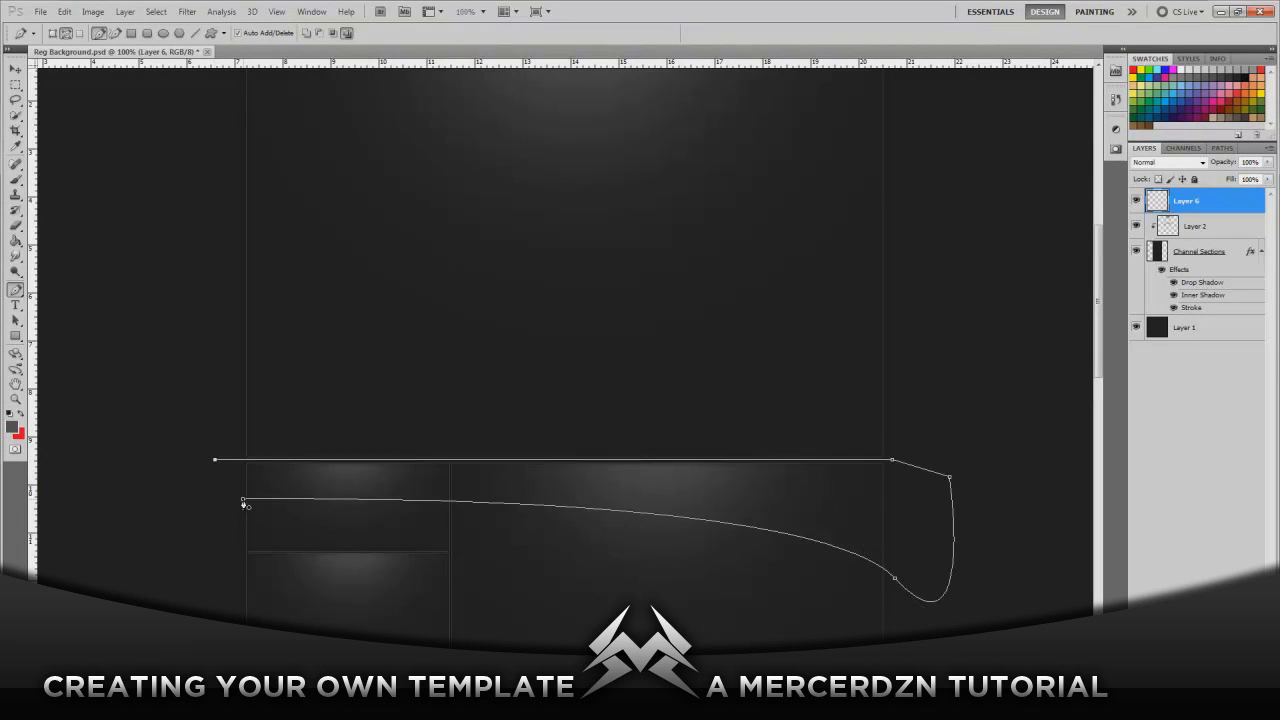
pyautogui.click(243, 499)
pyautogui.rightClick(290, 491)
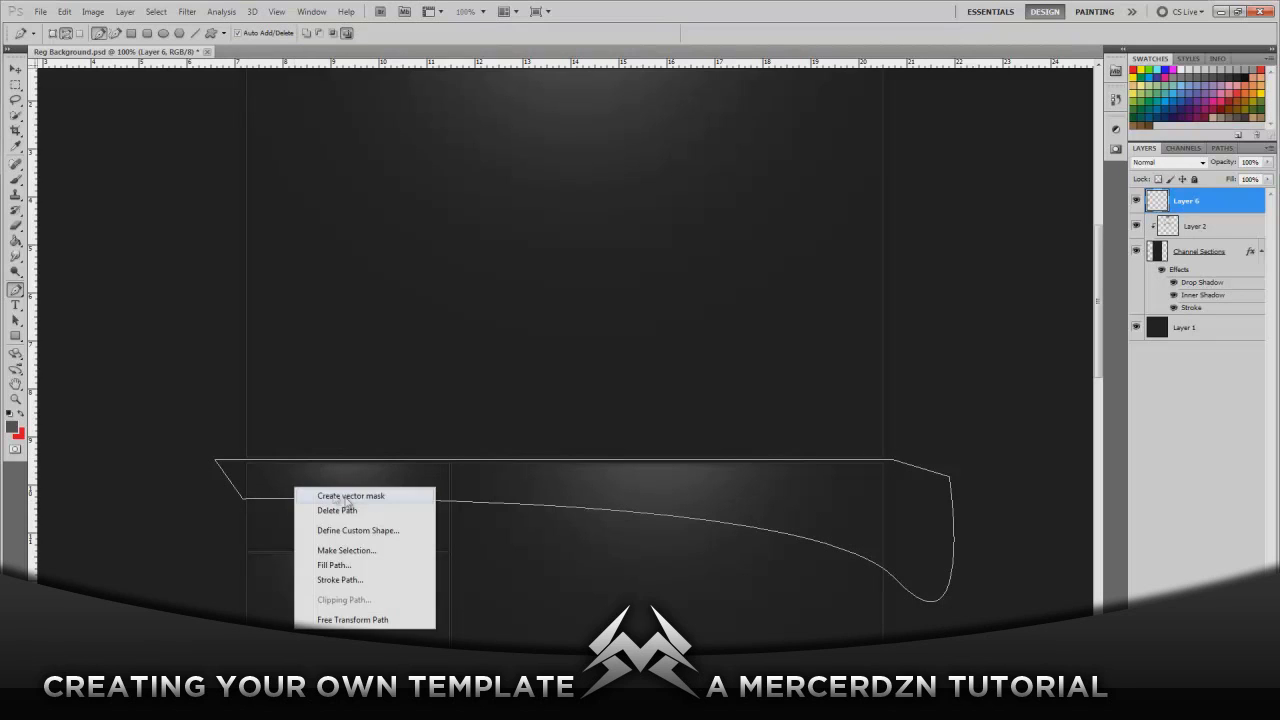
pyautogui.click(350, 548)
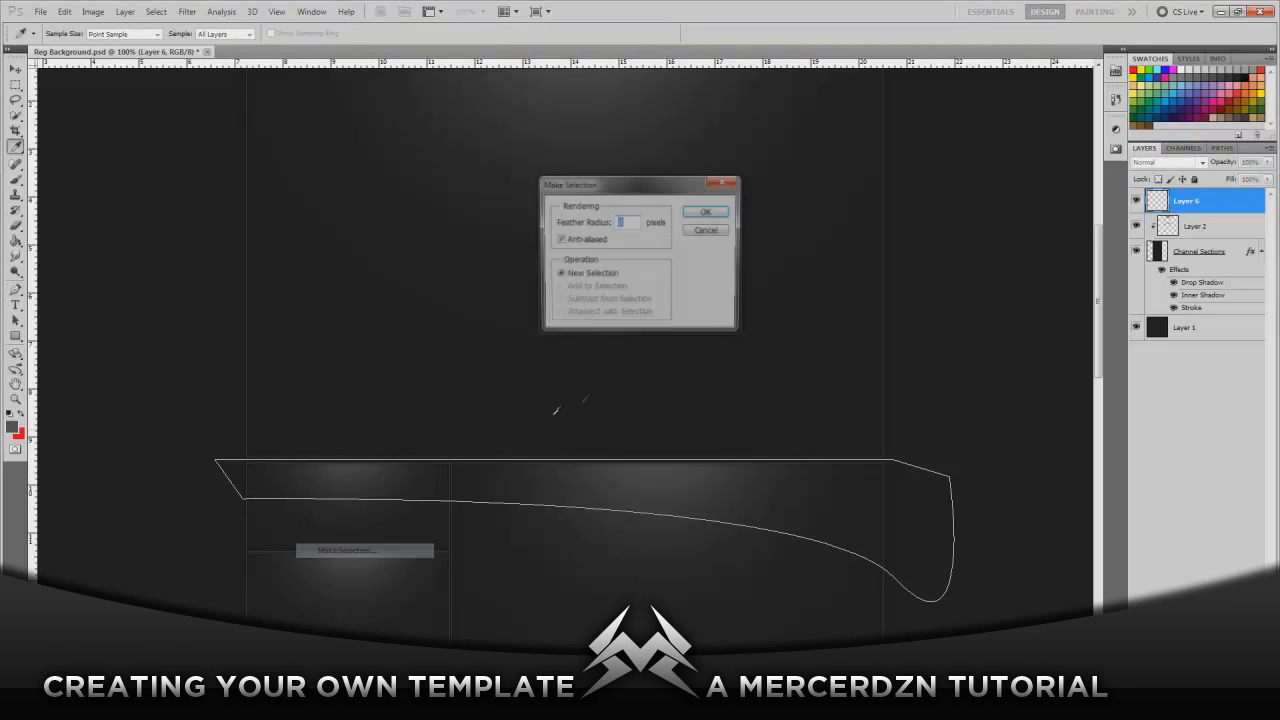
pyautogui.click(707, 212)
# Step: Set the foreground colour to near-white and fill the curved selection with it on Layer 6
pyautogui.click(20, 414)
pyautogui.click(10, 428)
pyautogui.click(911, 270)
pyautogui.click(1215, 261)
pyautogui.press('g')
pyautogui.click(428, 490)
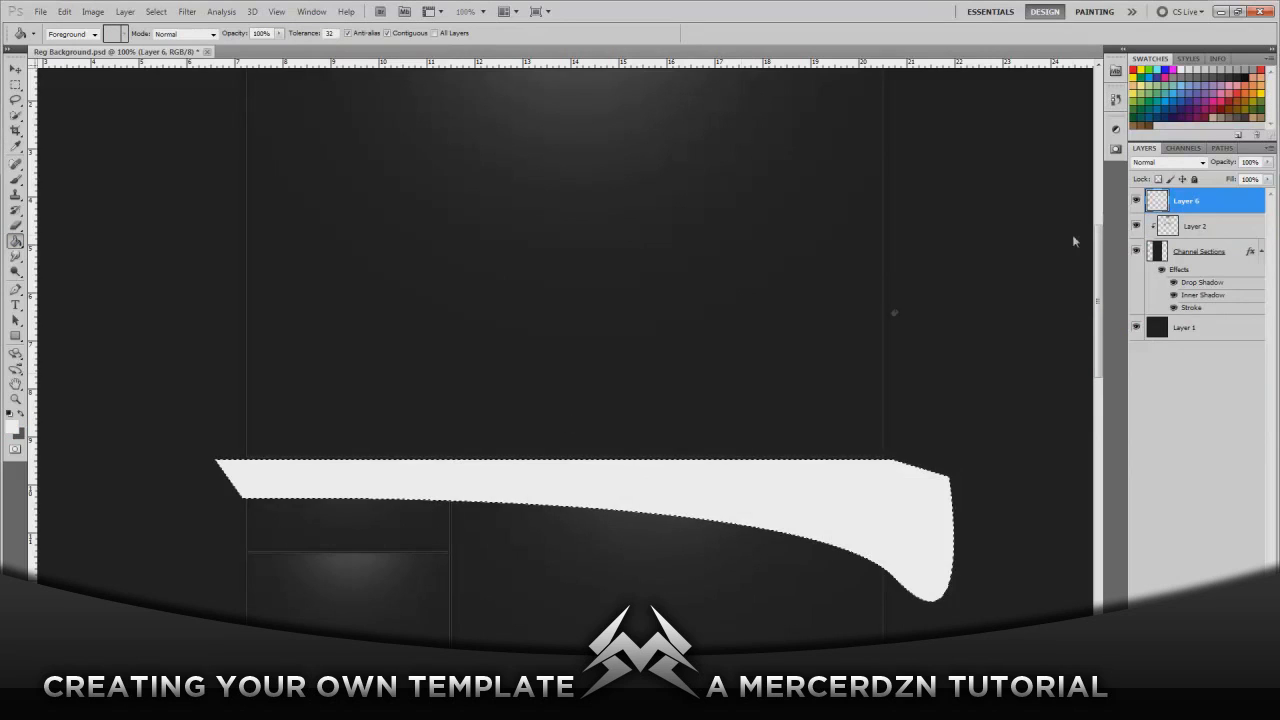
# Step: Clip Layer 6 to the channel sections, deselect, and reduce the layer's opacity to 2%
pyautogui.rightClick(1228, 212)
pyautogui.click(1206, 365)
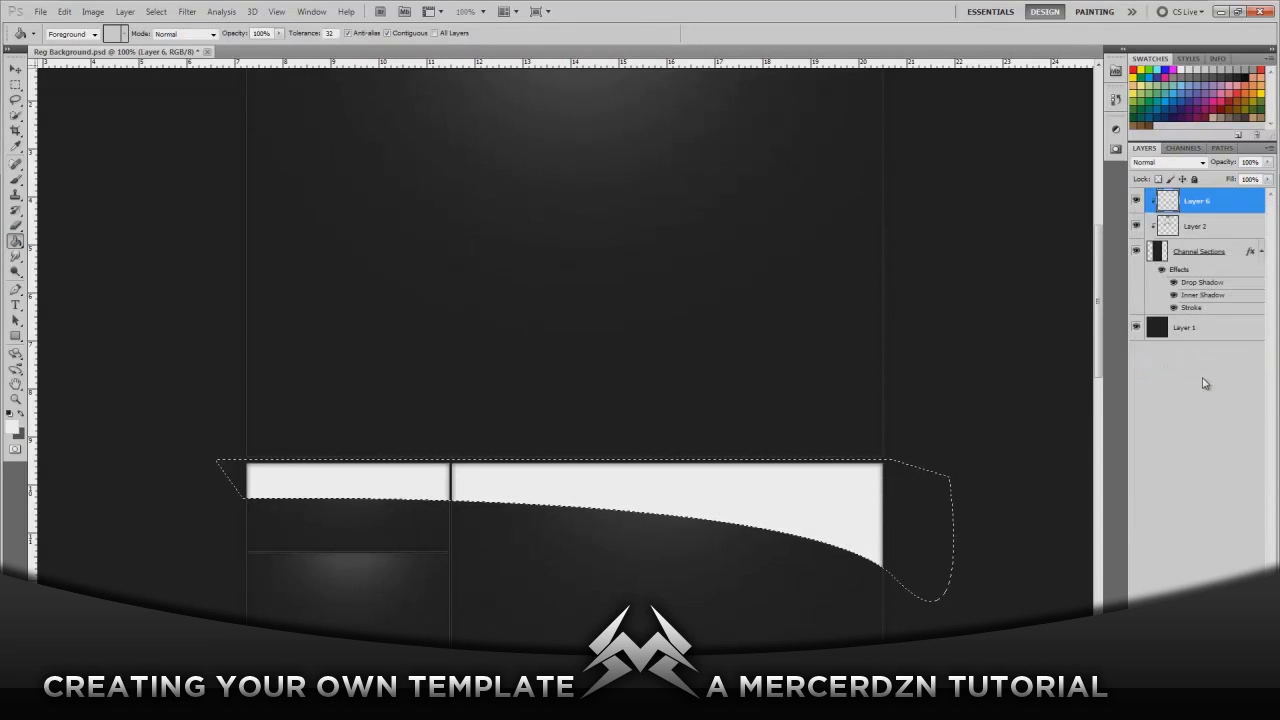
pyautogui.hotkey('ctrl', 'd')
pyautogui.press('Return')
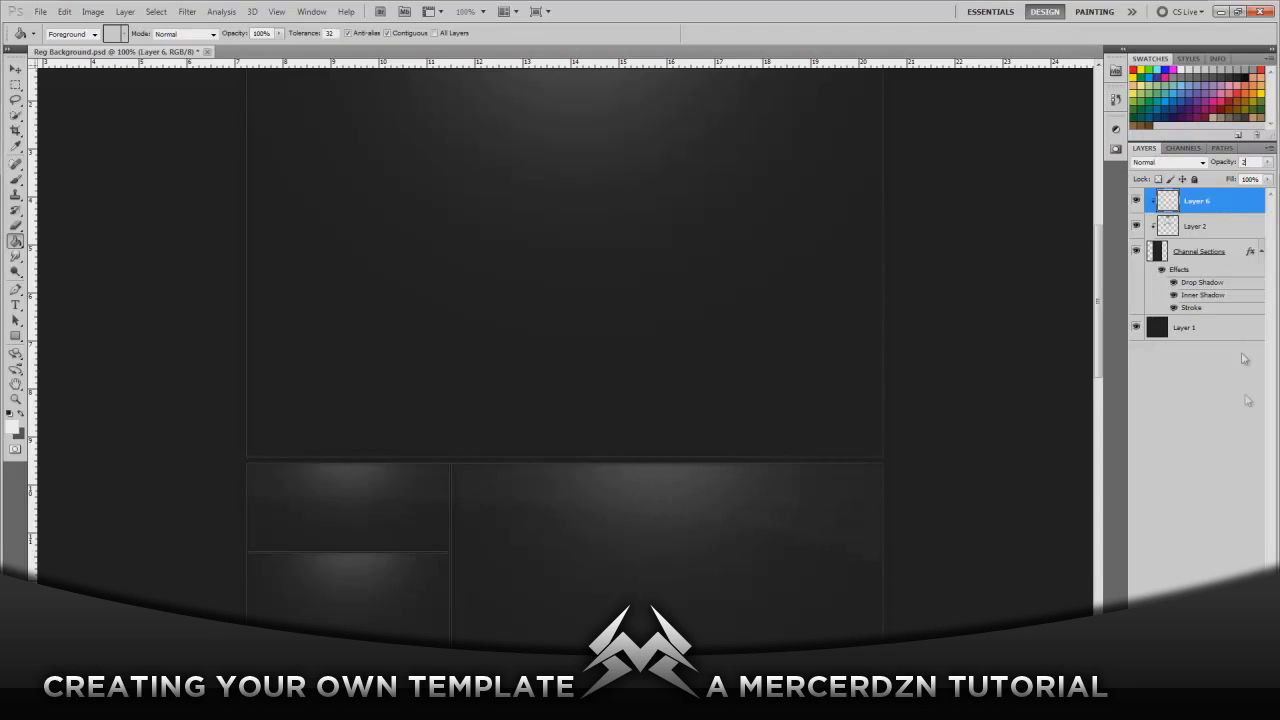
# Step: On a new clipped layer above Layer 2, draw a closed curved path over the second small left box's top and make it a selection
pyautogui.click(1231, 226)
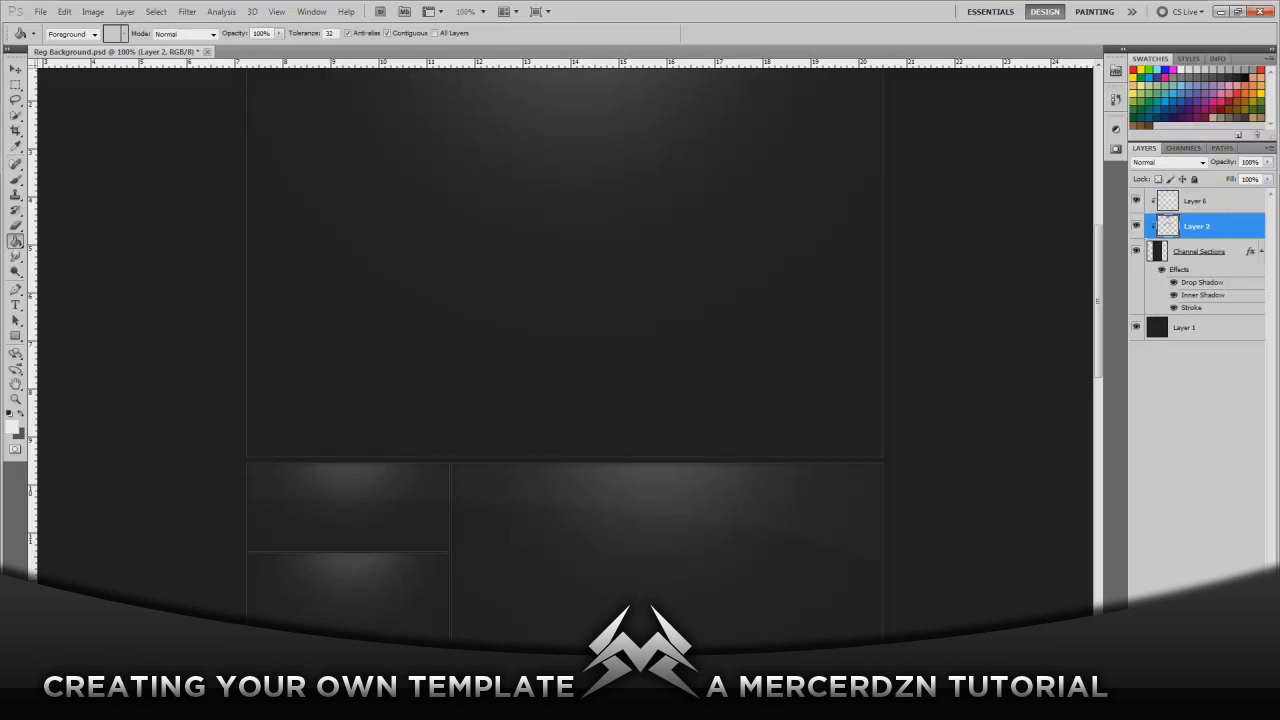
pyautogui.hotkey('ctrl', 'shift', 'alt', 'n')
pyautogui.click(15, 289)
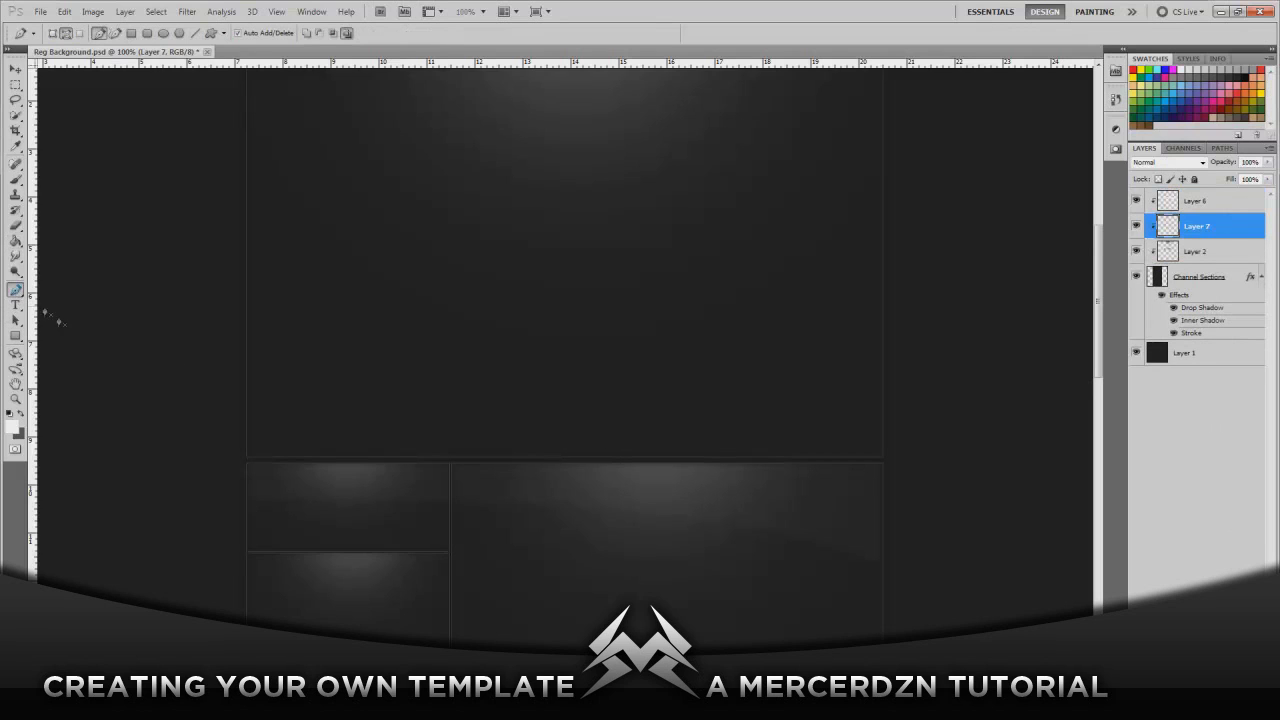
pyautogui.scroll(-3, 80, 330)
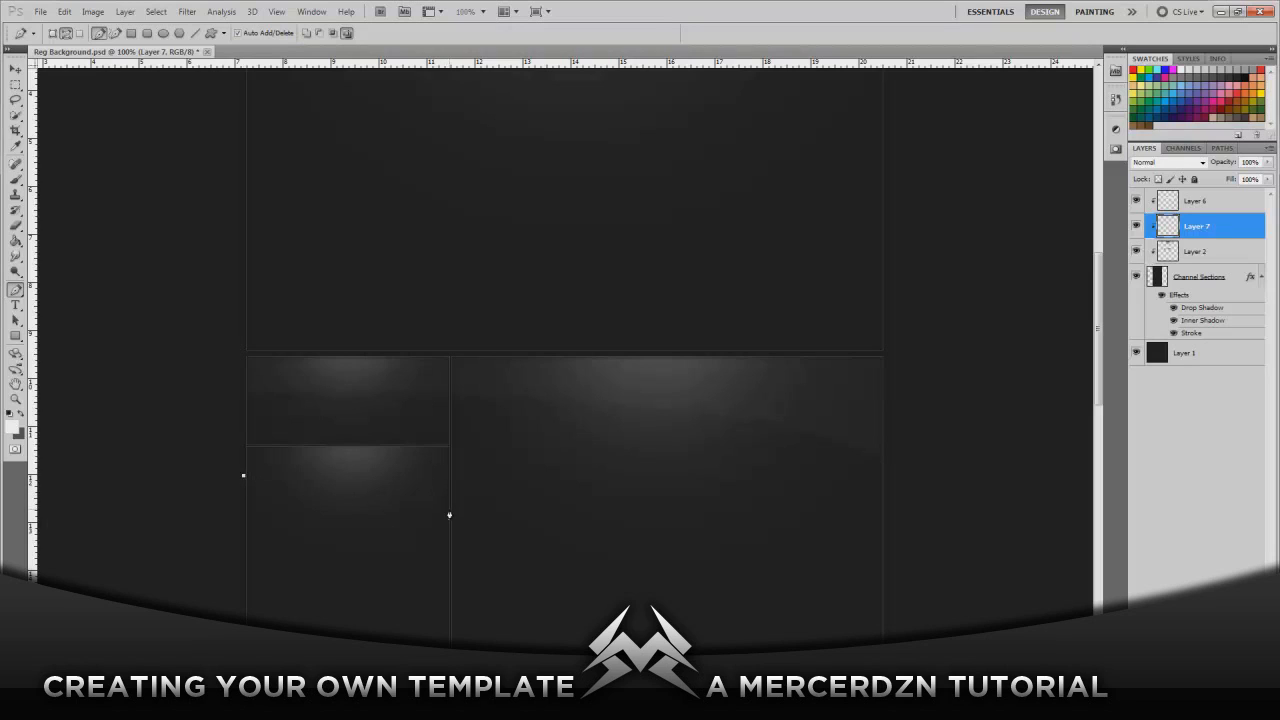
pyautogui.moveTo(450, 511); pyautogui.dragTo(478, 556)
pyautogui.click(236, 445)
pyautogui.click(243, 478)
pyautogui.rightClick(262, 466)
pyautogui.click(302, 528)
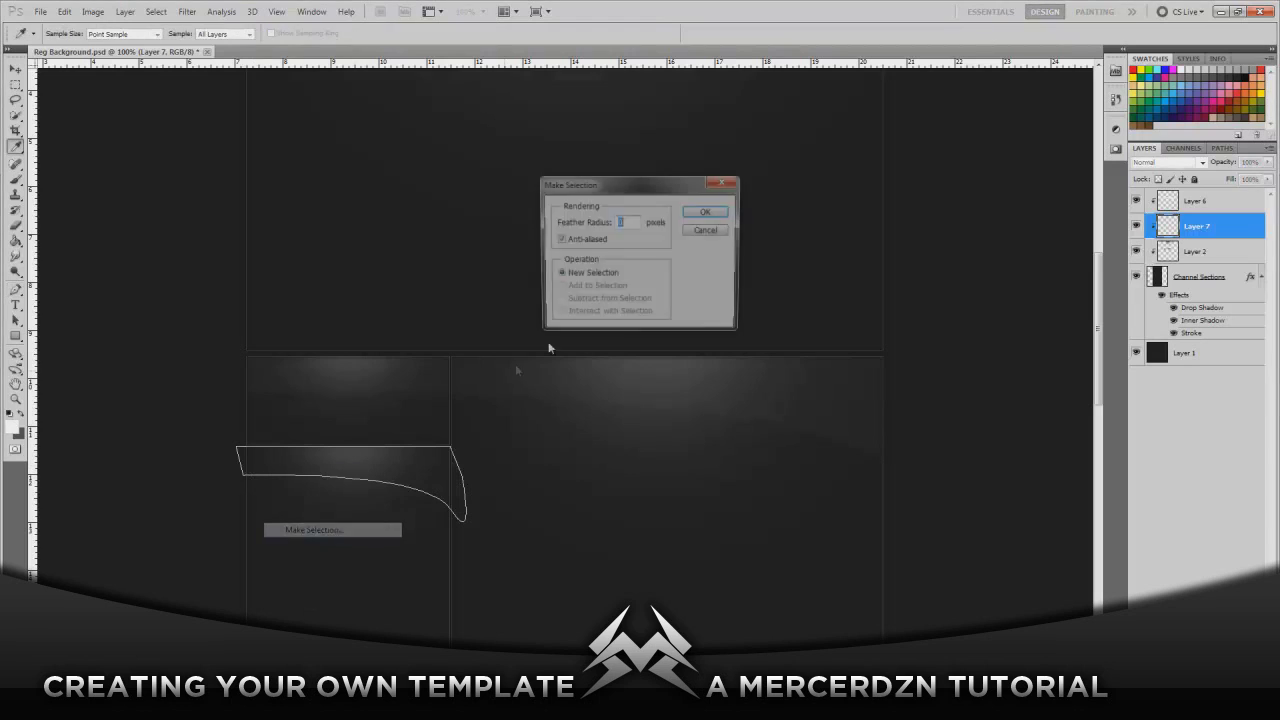
pyautogui.click(706, 212)
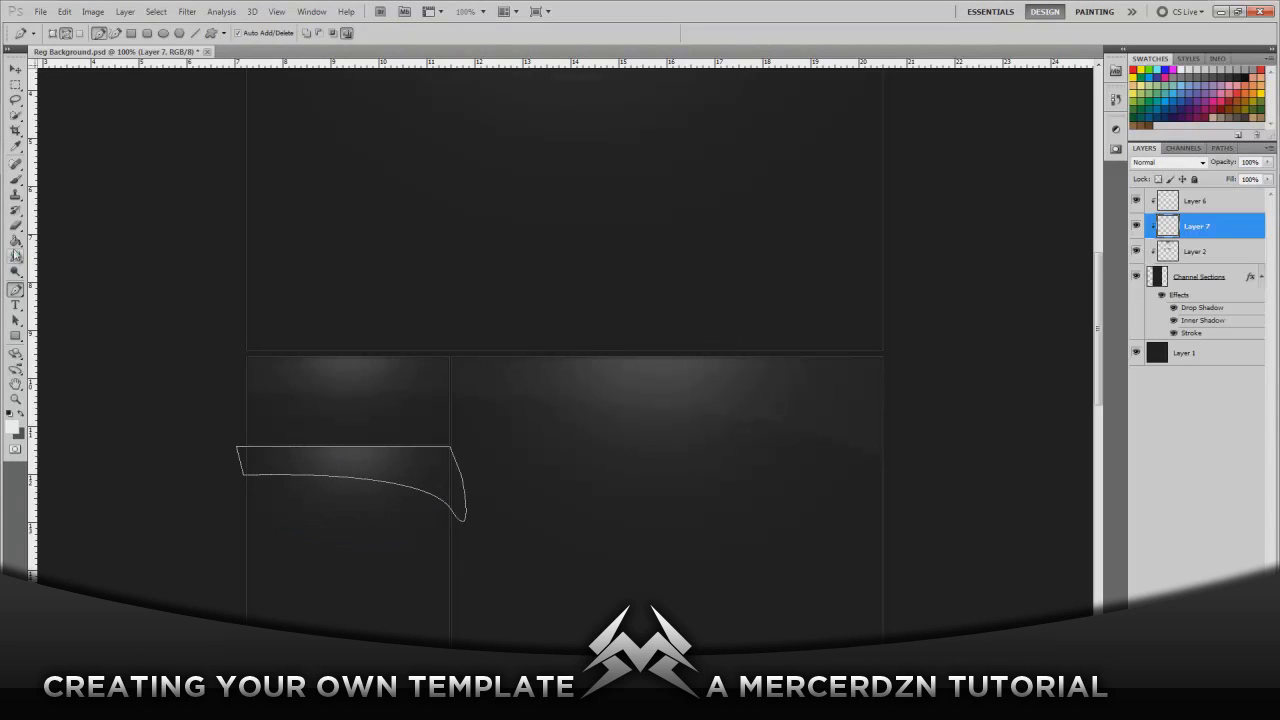
# Step: Fill the curved selection with near-white and erase the part spilling into the large box beside it
pyautogui.press('g')
pyautogui.click(343, 459)
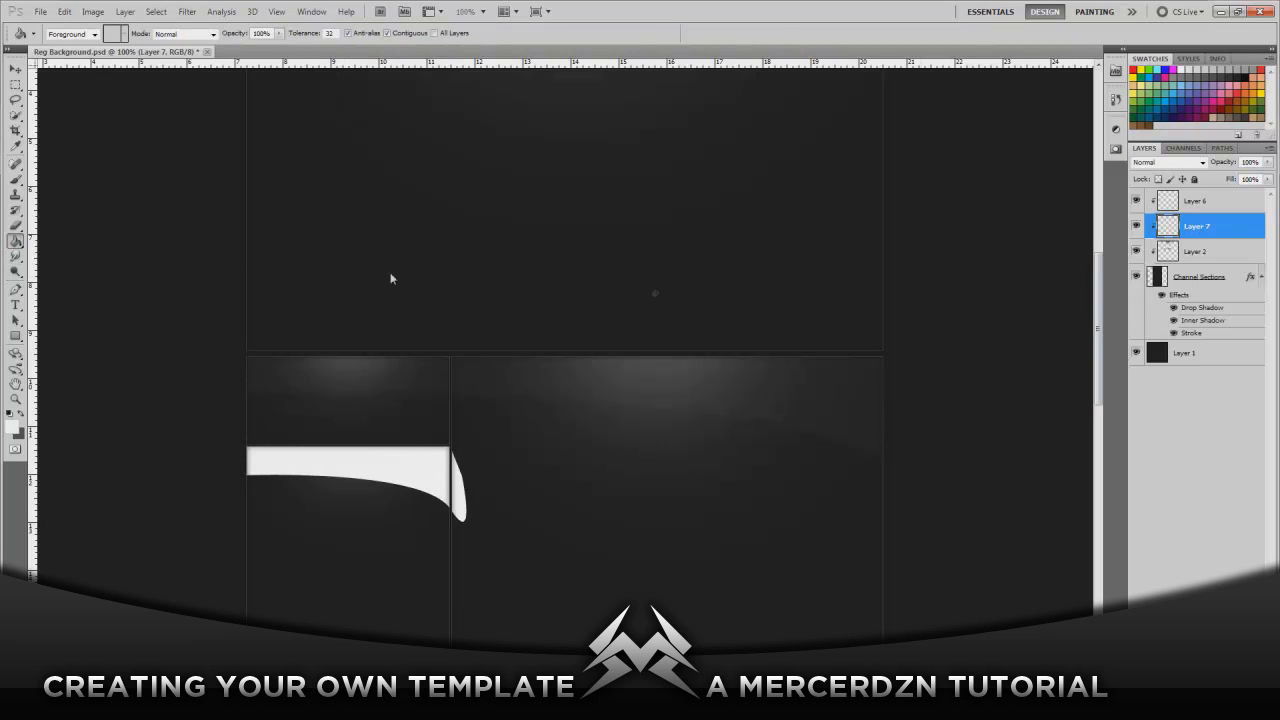
pyautogui.click(15, 225)
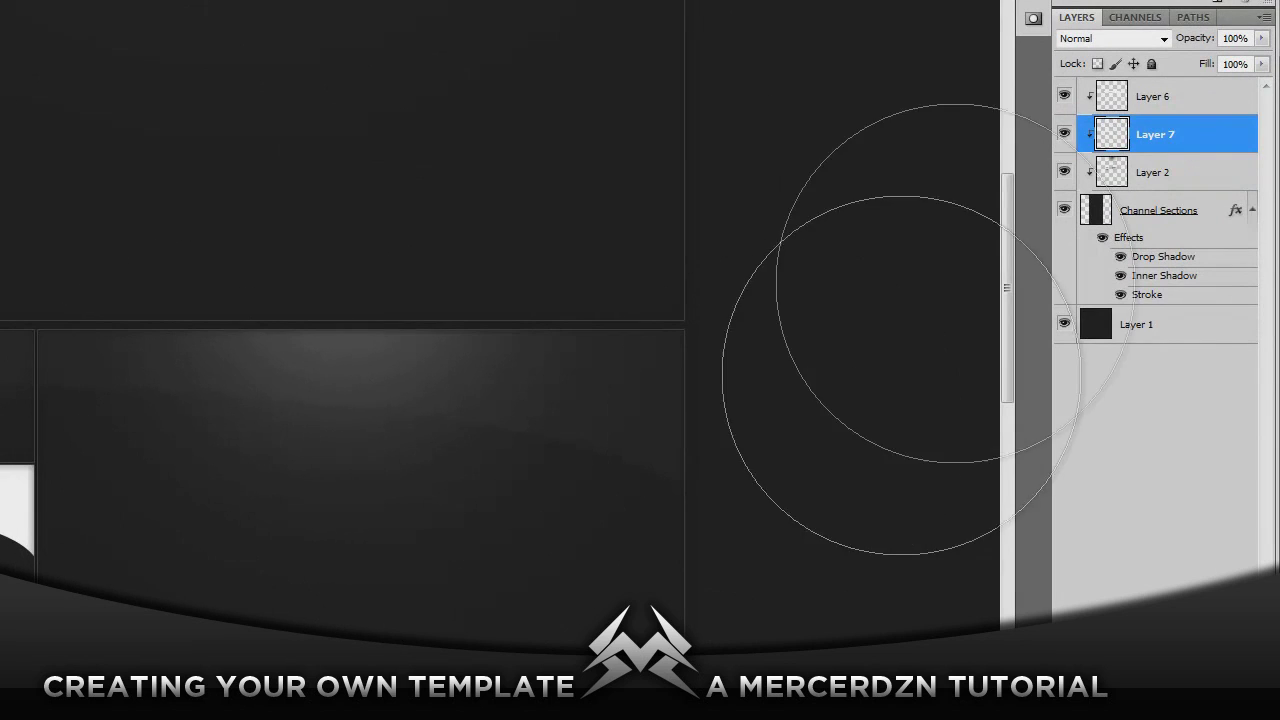
# Step: Set Layer 7's opacity to 2% and merge it with Layer 6
pyautogui.write('2')
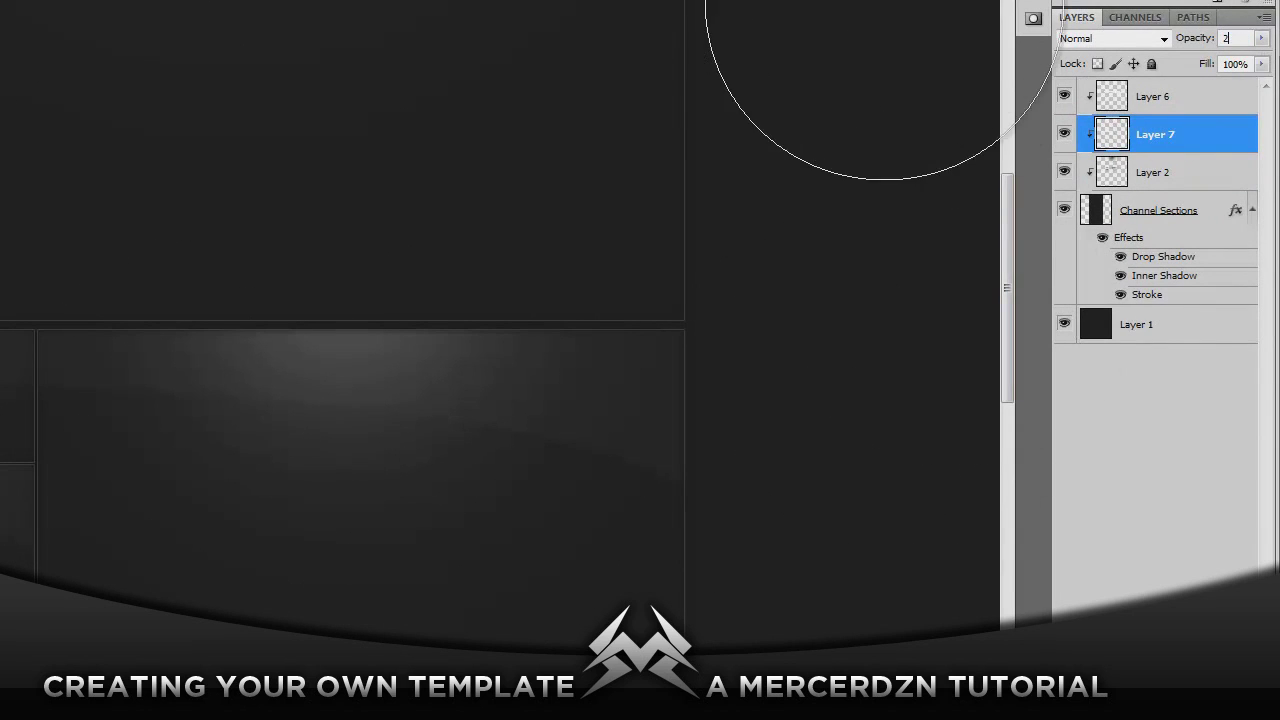
pyautogui.keyDown('shift'); pyautogui.click(1187, 97); pyautogui.keyUp('shift')
pyautogui.rightClick(1187, 97)
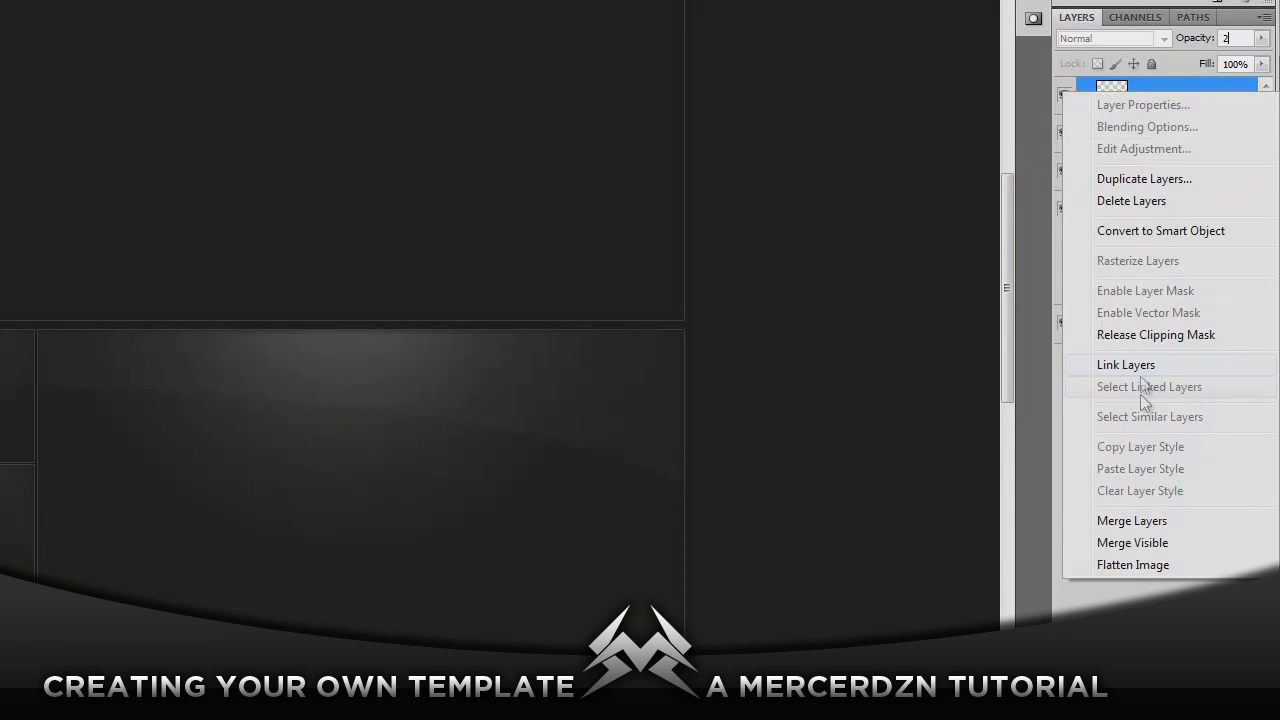
pyautogui.click(1150, 522)
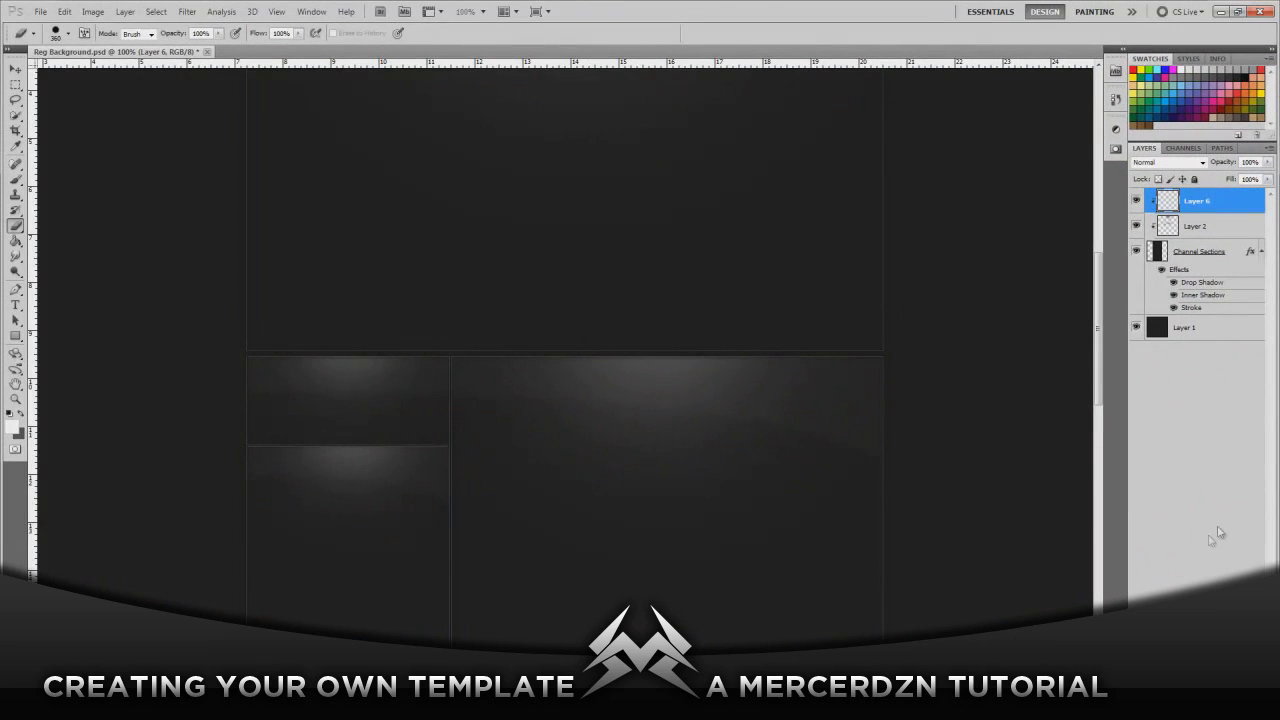
# Step: Add a new unclipped layer at the top of the stack and set the soft brush size to 1 px
pyautogui.hotkey('ctrl', 'shift', 'alt', 'n')
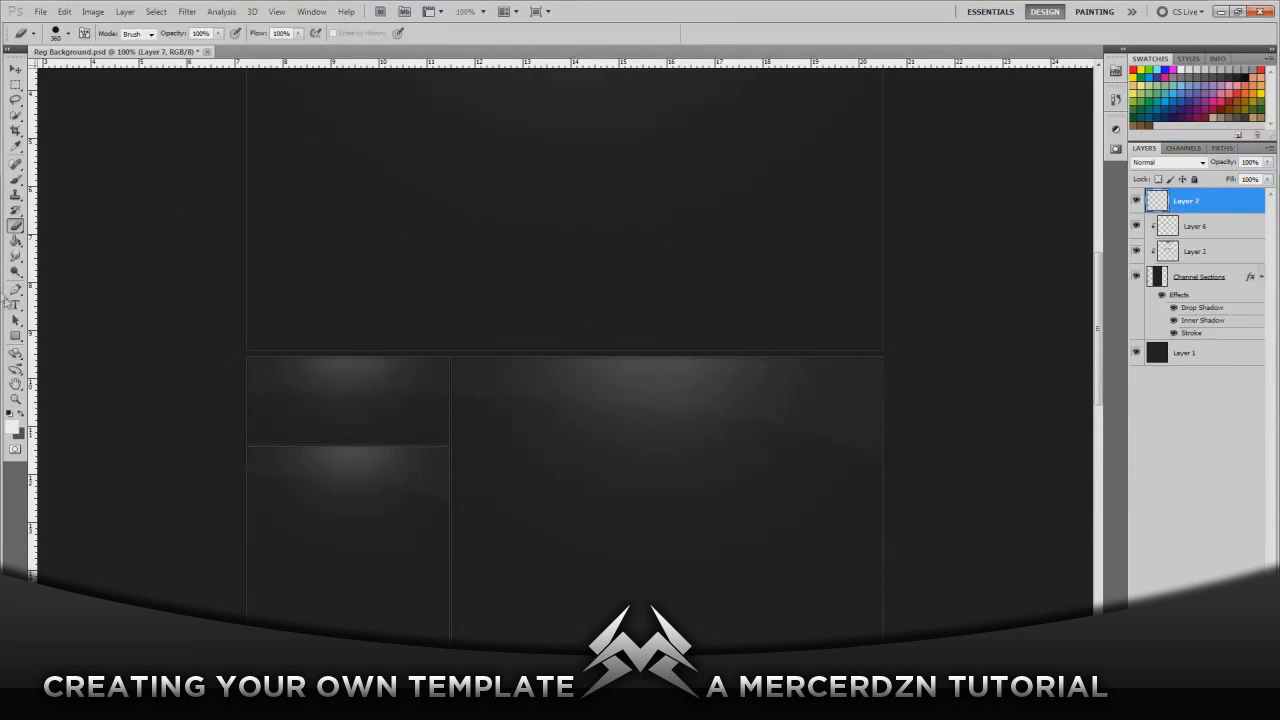
pyautogui.click(15, 180)
pyautogui.click(67, 33)
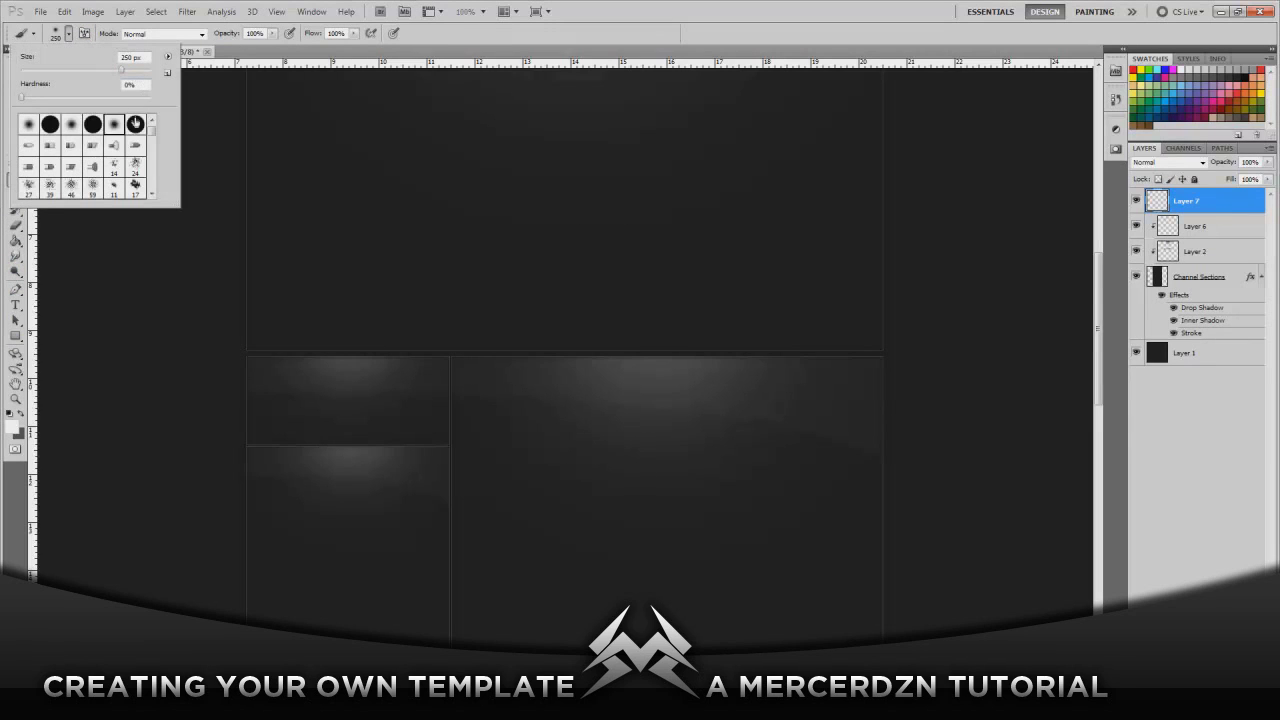
pyautogui.moveTo(143, 58); pyautogui.dragTo(115, 60)
pyautogui.write('1')
pyautogui.click(69, 36)
# Step: Draw a straight path along the lower boxes' upper edge, stroke it with the Brush using Simulate Pressure, and delete the path
pyautogui.click(15, 289)
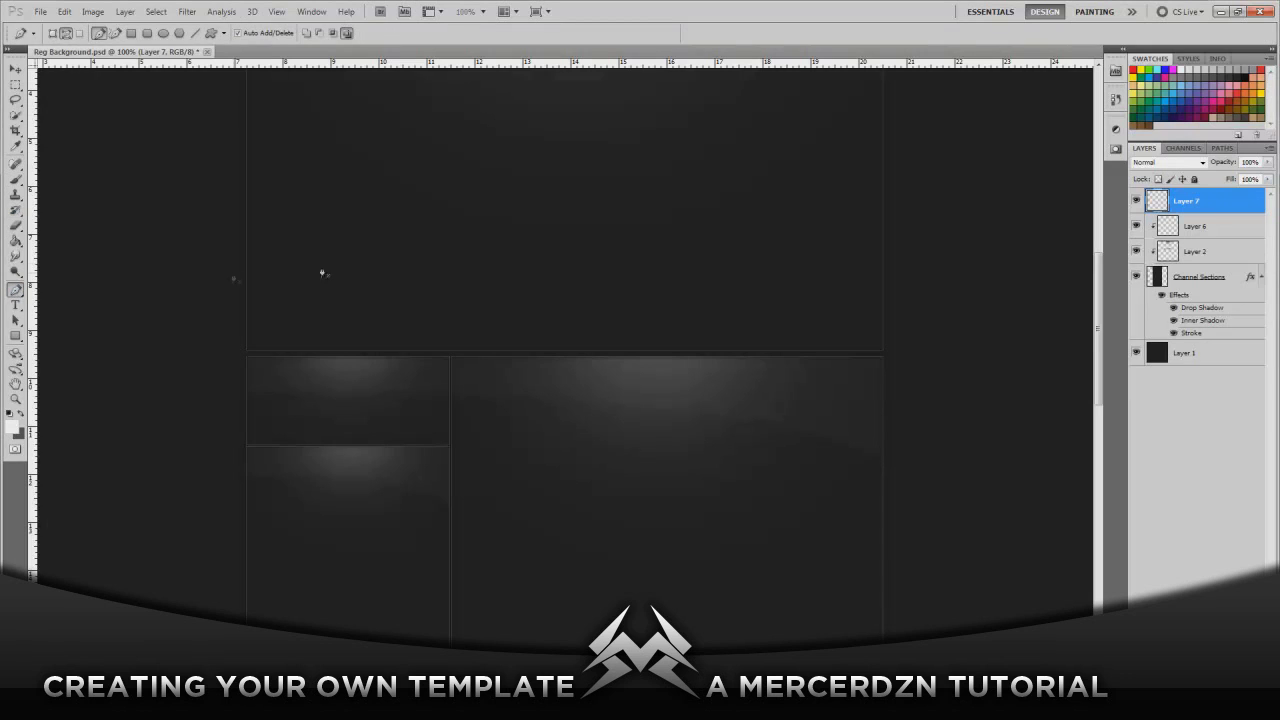
pyautogui.click(475, 11)
pyautogui.click(470, 75)
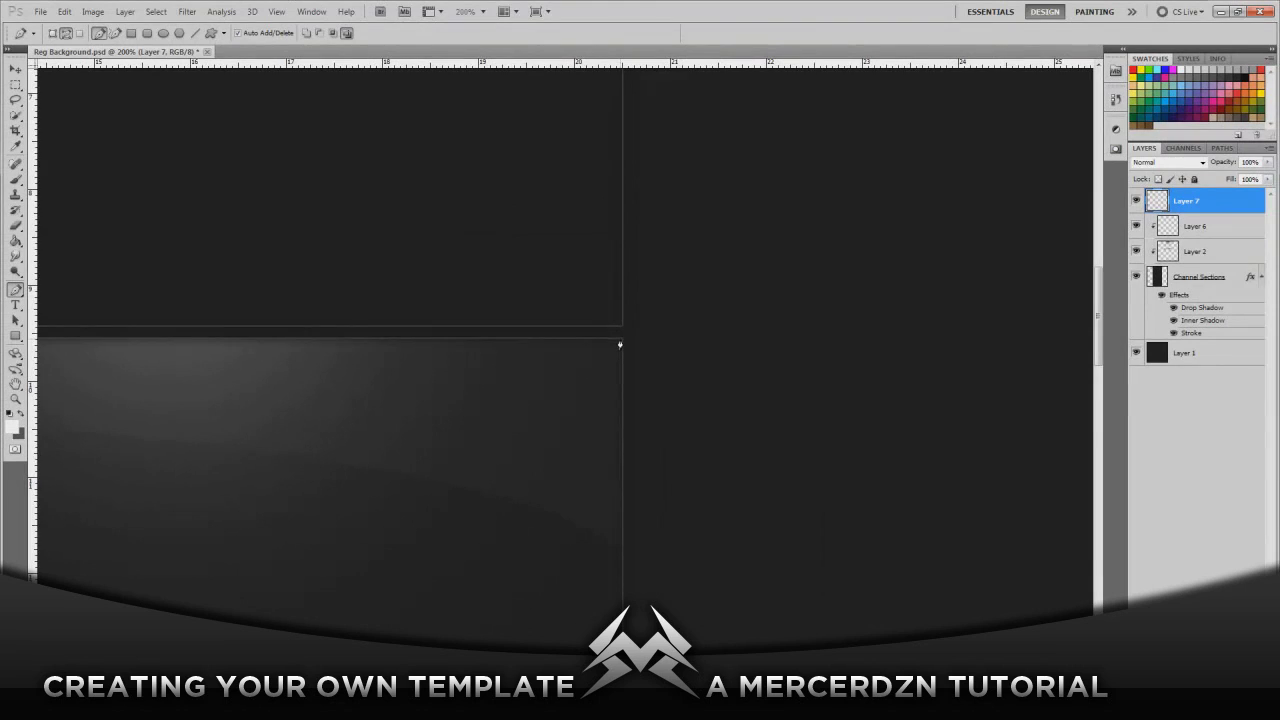
pyautogui.click(620, 339)
pyautogui.rightClick(622, 343)
pyautogui.click(640, 454)
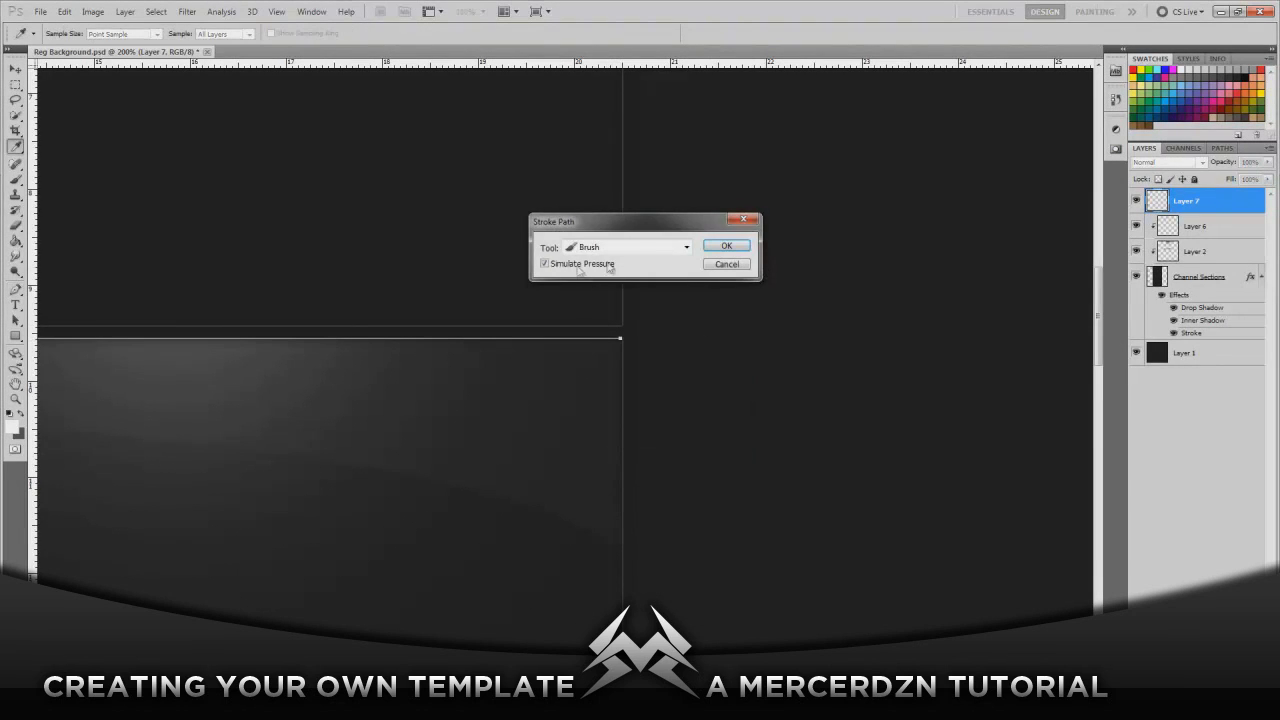
pyautogui.click(727, 246)
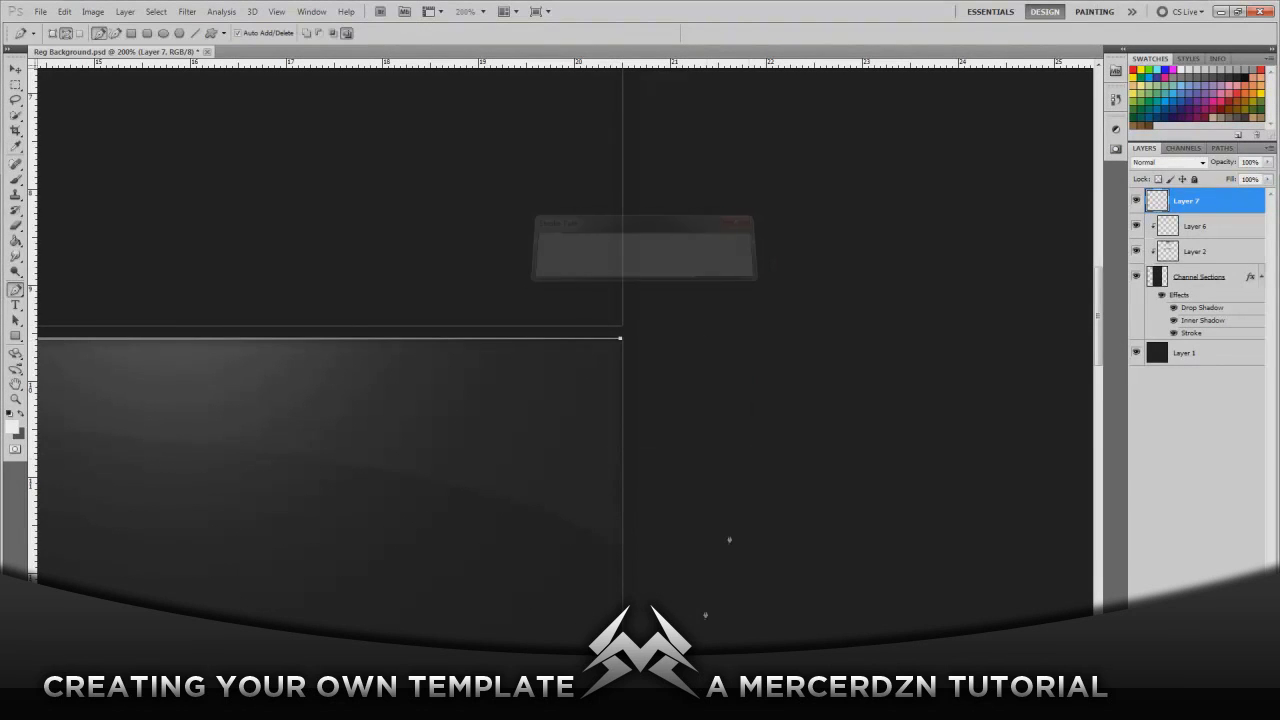
pyautogui.press('Delete')
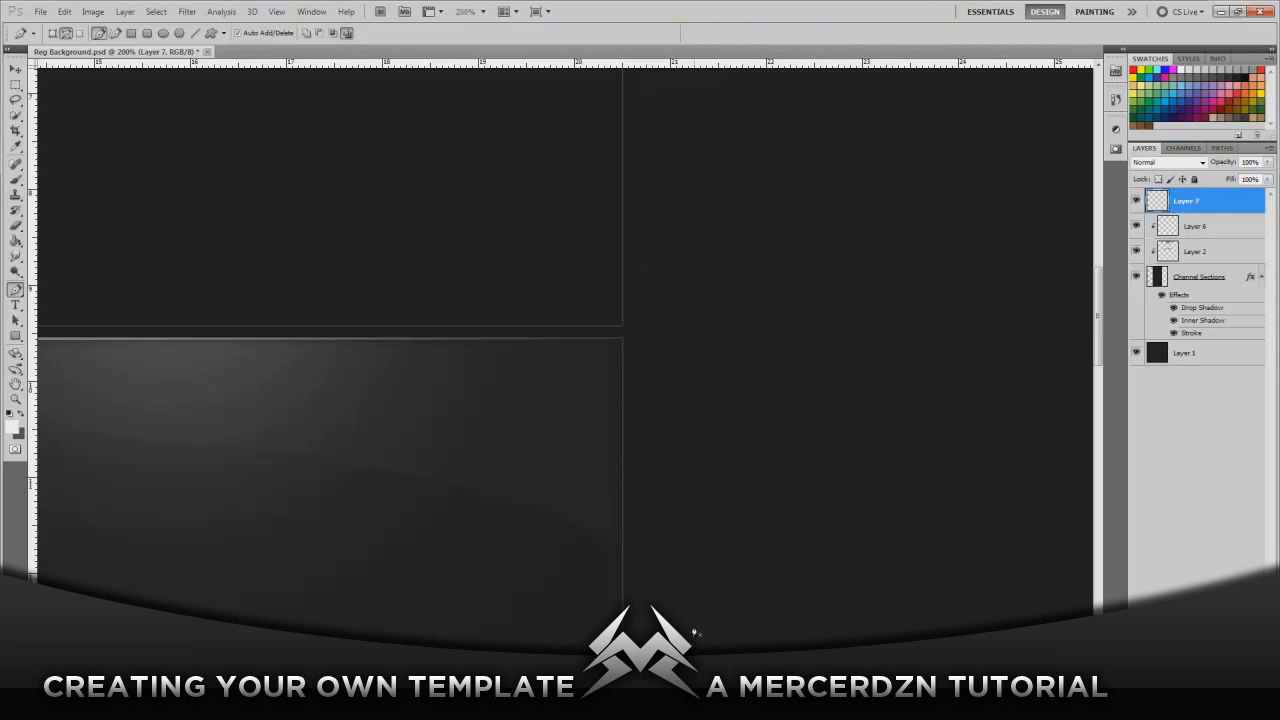
# Step: Check the stroked highlight line against the rest of the channel layout
pyautogui.hscroll(-5, 566, 340)
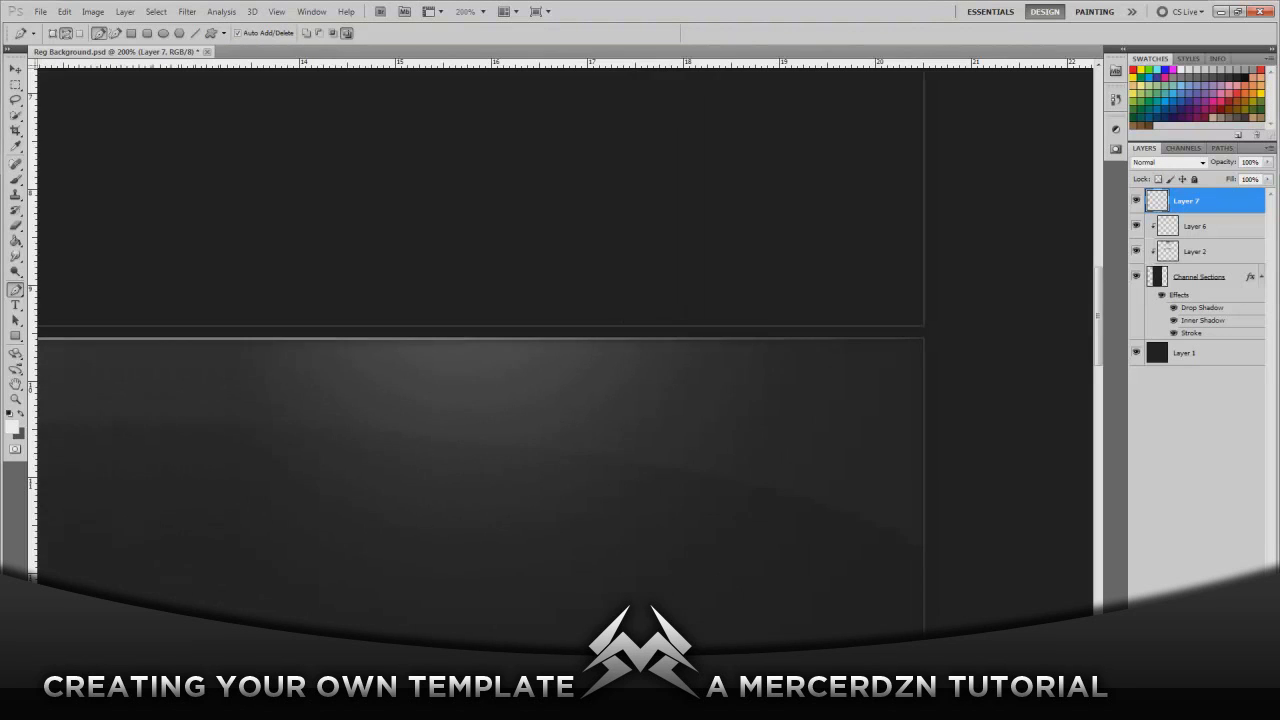
pyautogui.click(486, 14)
pyautogui.click(482, 58)
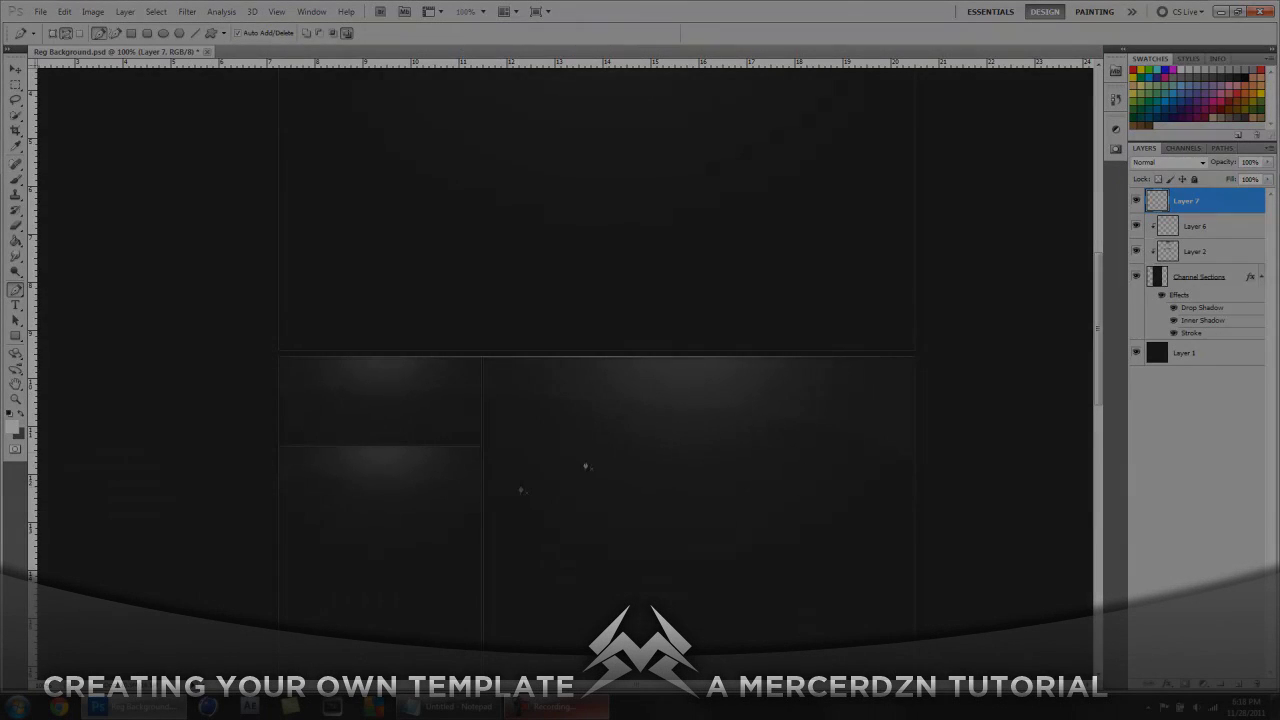
pyautogui.scroll(6, 666, 434)
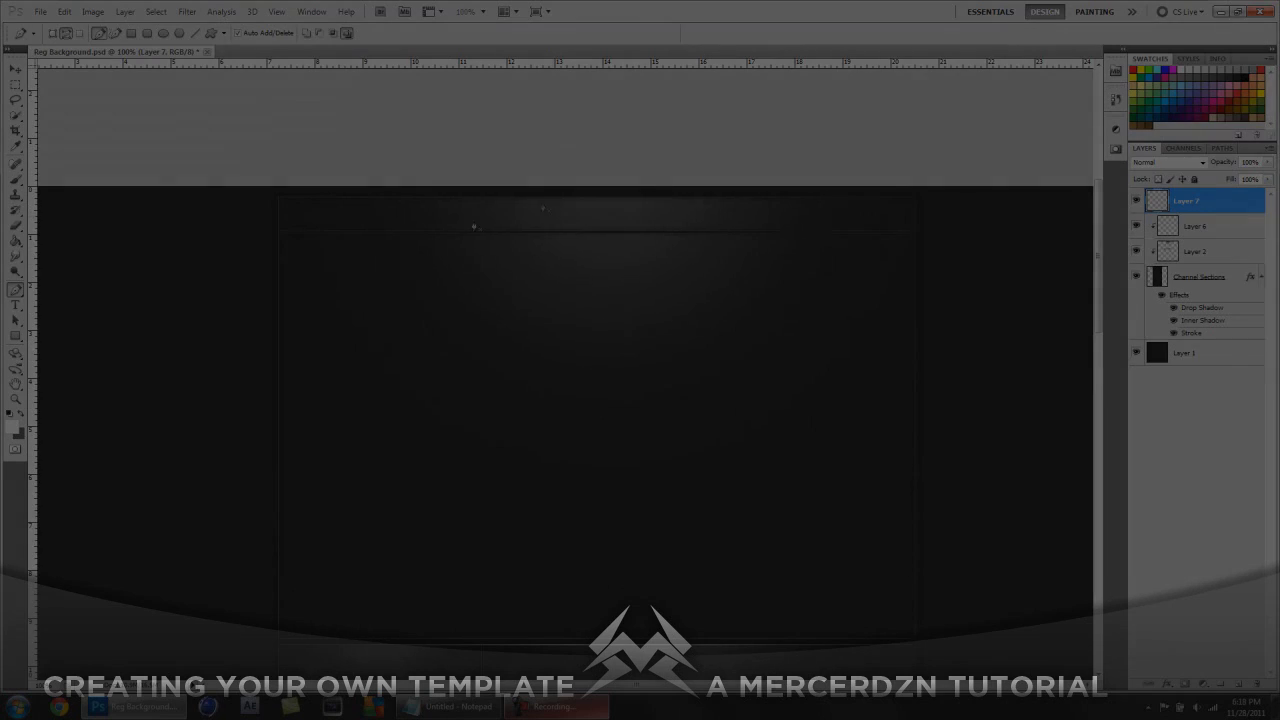
pyautogui.scroll(-2, 495, 261)
pyautogui.scroll(-2, 525, 632)
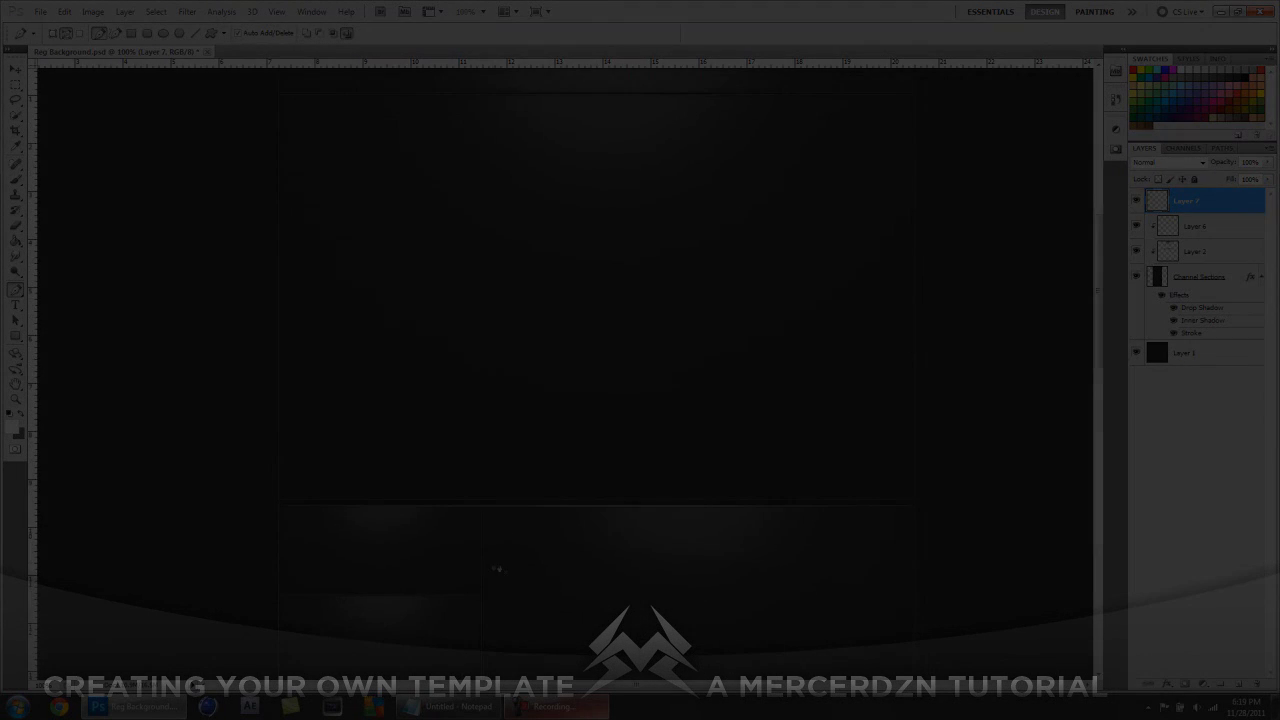